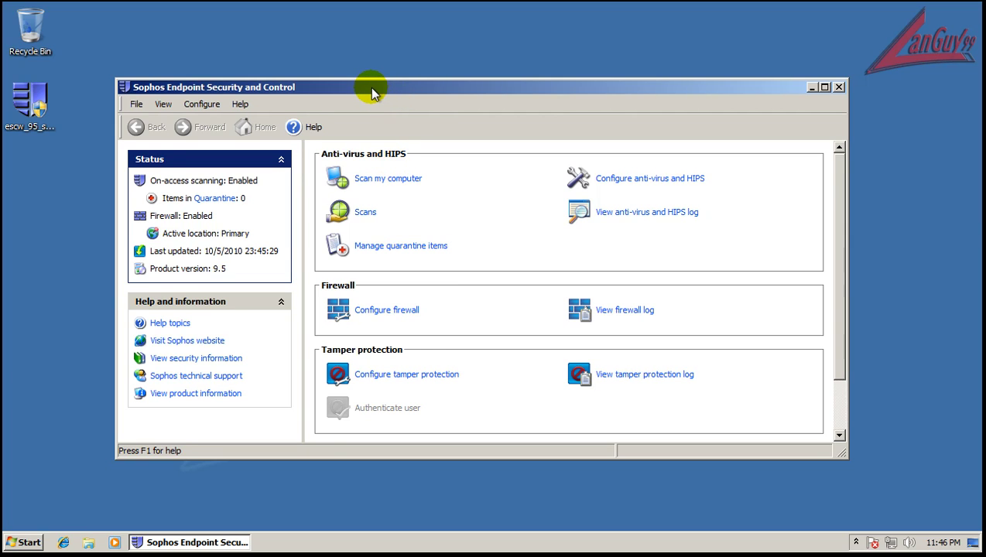
# Step: Reposition the Sophos Endpoint Security and Control window slightly and run an immediate update of the product
pyautogui.moveTo(372, 89); pyautogui.dragTo(386, 75)
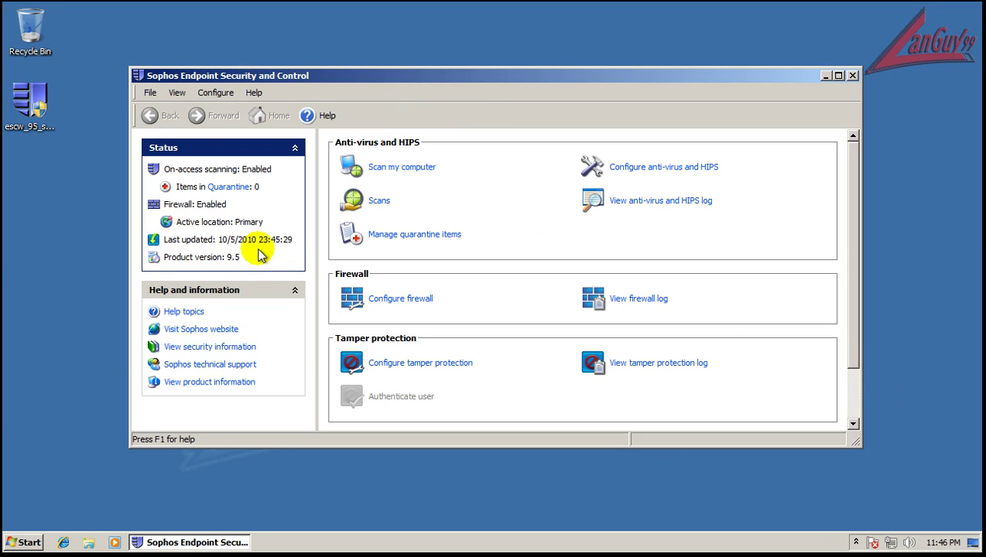
pyautogui.click(856, 541)
pyautogui.rightClick(844, 463)
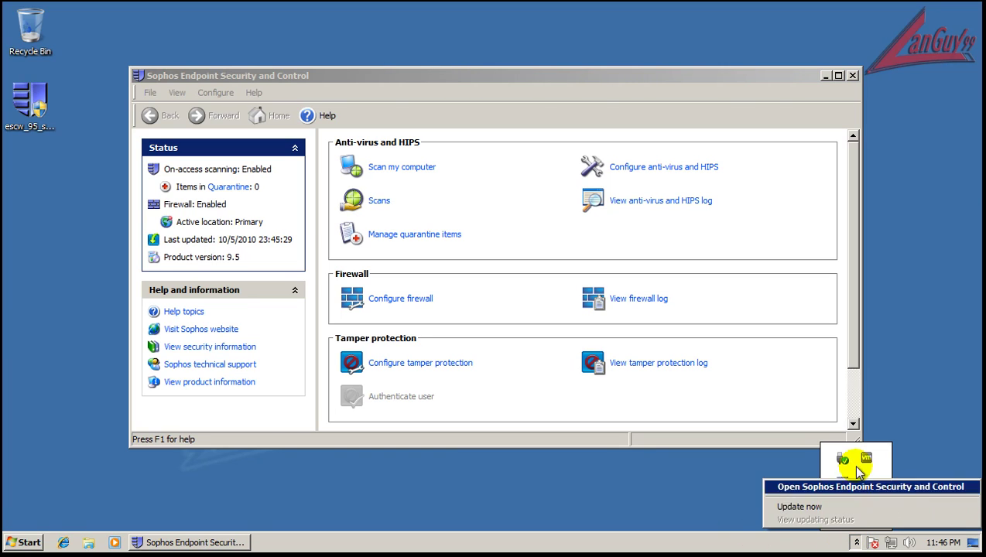
pyautogui.click(851, 506)
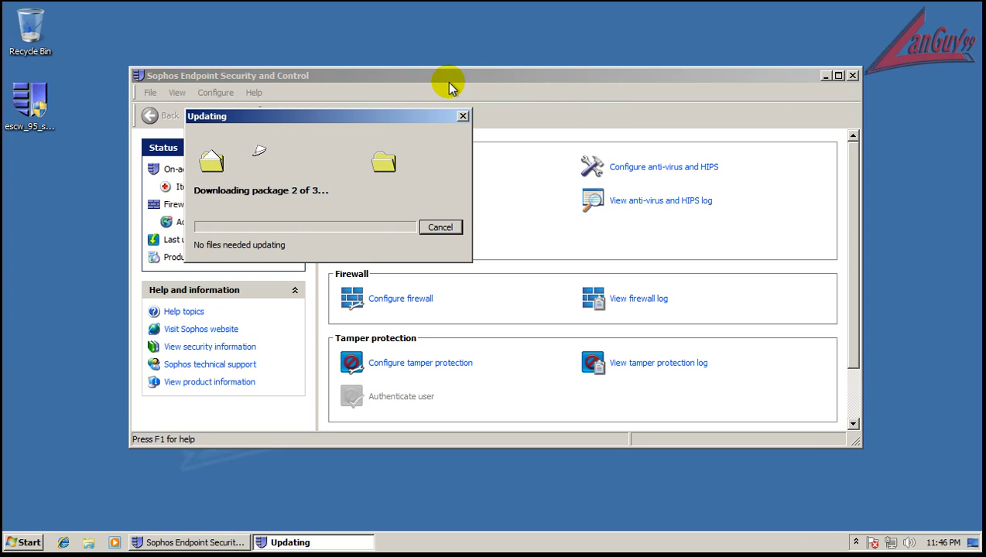
# Step: Examine the on-access scanning settings, including the scanning options and the full list of advanced scanning settings
pyautogui.click(216, 92)
pyautogui.moveTo(248, 108)
pyautogui.click(357, 109)
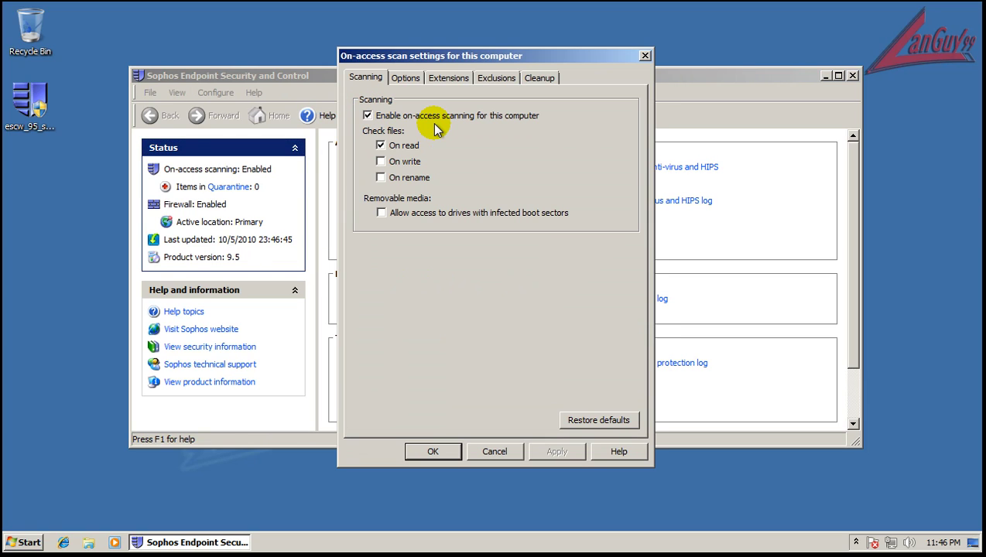
pyautogui.click(408, 81)
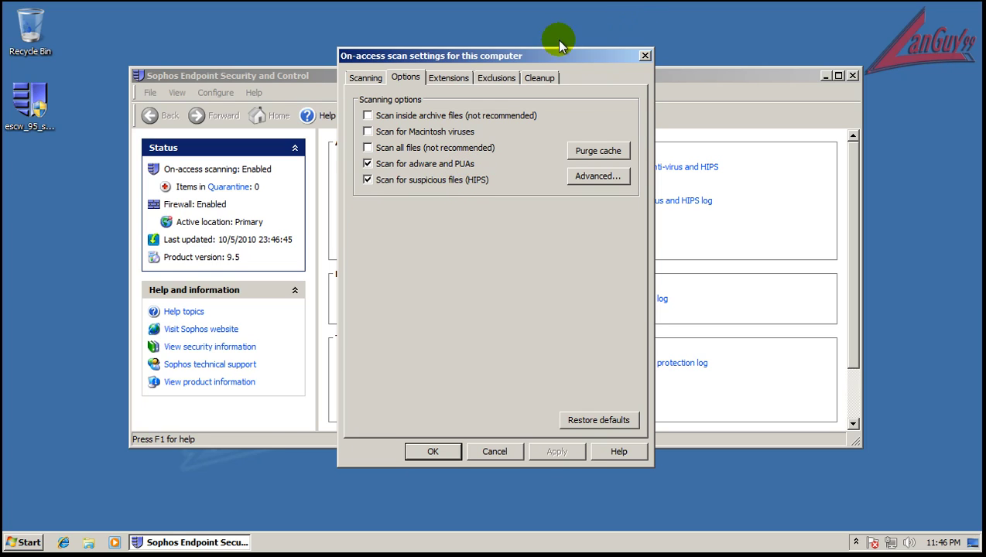
pyautogui.click(593, 178)
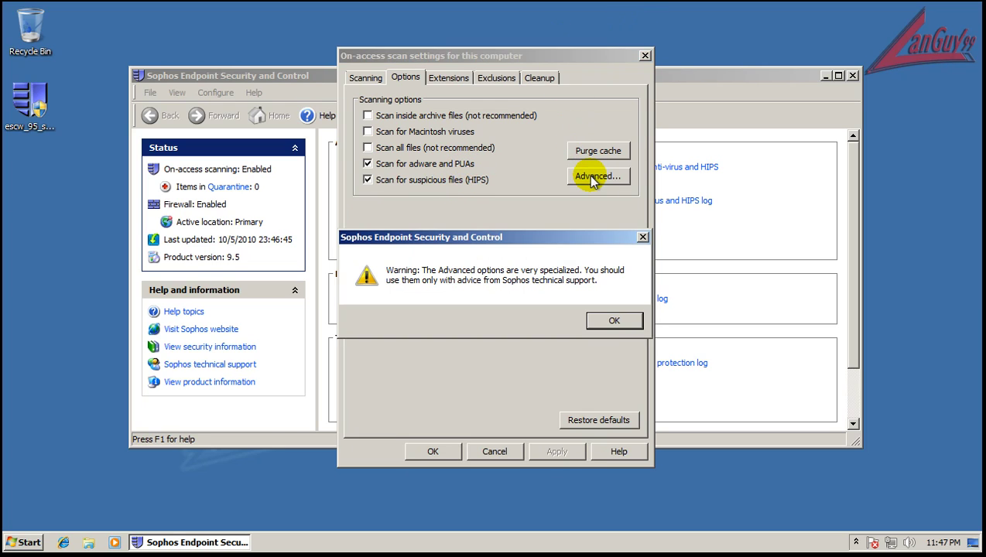
pyautogui.click(613, 321)
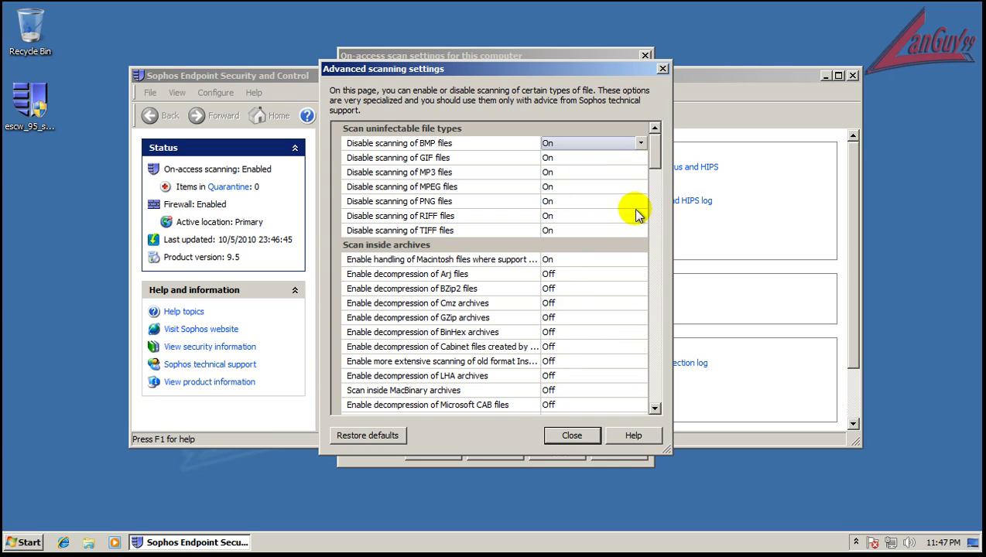
pyautogui.moveTo(652, 147); pyautogui.dragTo(642, 403)
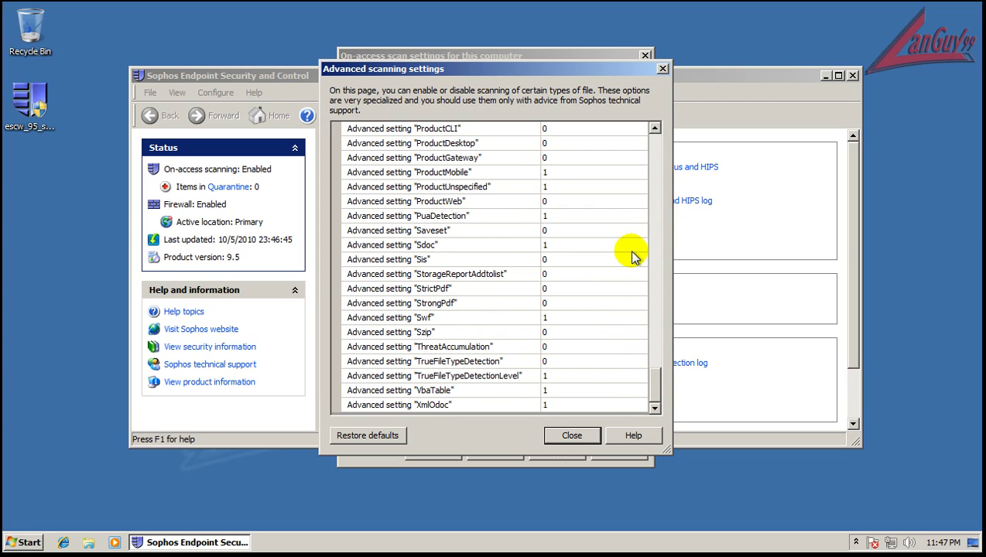
pyautogui.click(574, 435)
# Step: Examine the on-access scan's extension, exclusion and cleanup settings, and close the settings without changing anything
pyautogui.click(443, 78)
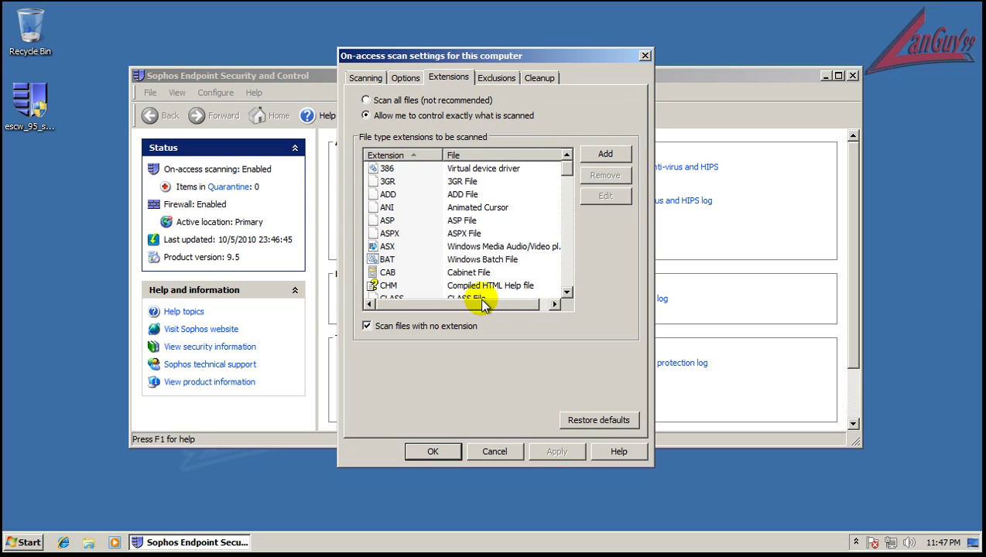
pyautogui.click(501, 76)
pyautogui.click(529, 78)
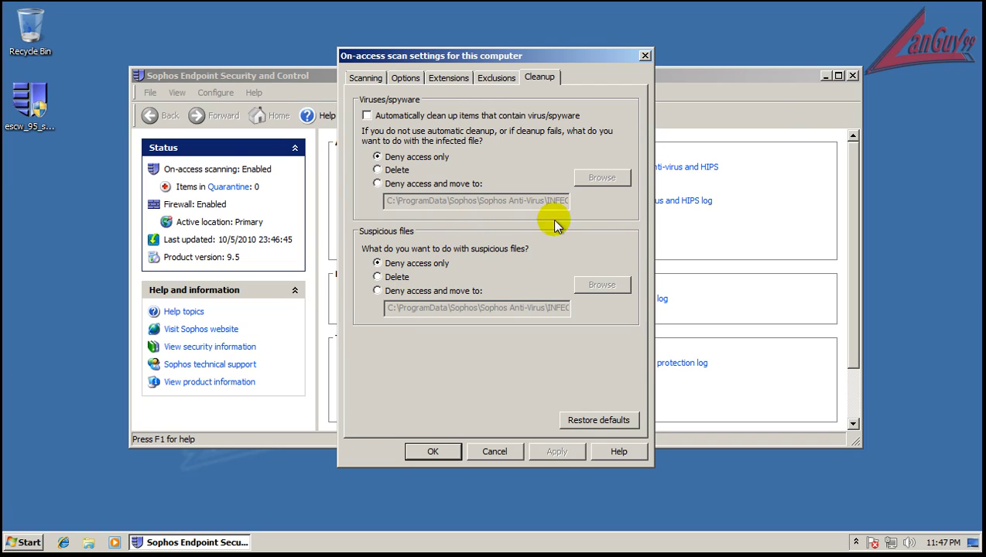
pyautogui.click(643, 56)
# Step: Check the Sophos Live Protection settings and leave them without making changes
pyautogui.click(215, 93)
pyautogui.moveTo(263, 112)
pyautogui.click(833, 222)
pyautogui.click(216, 93)
pyautogui.moveTo(280, 108)
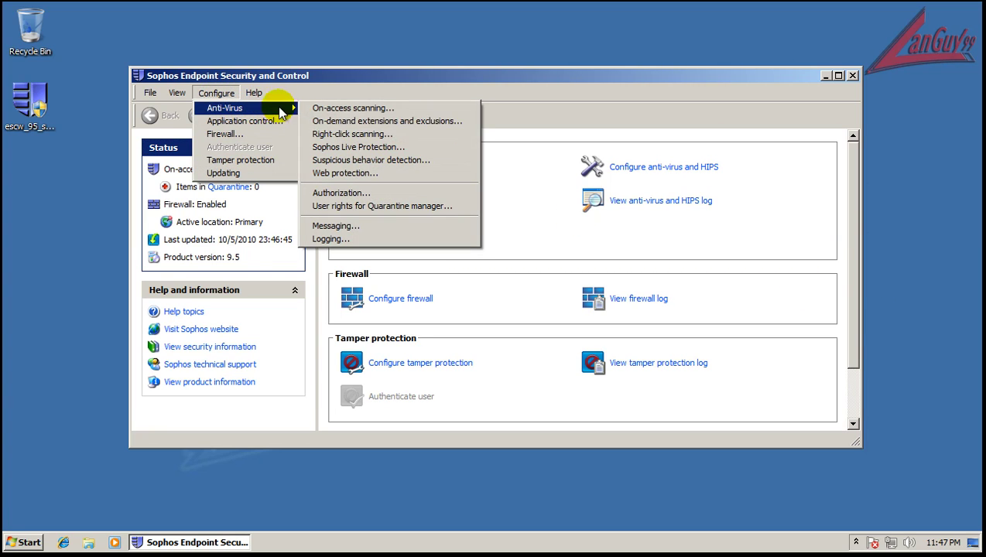
pyautogui.click(396, 148)
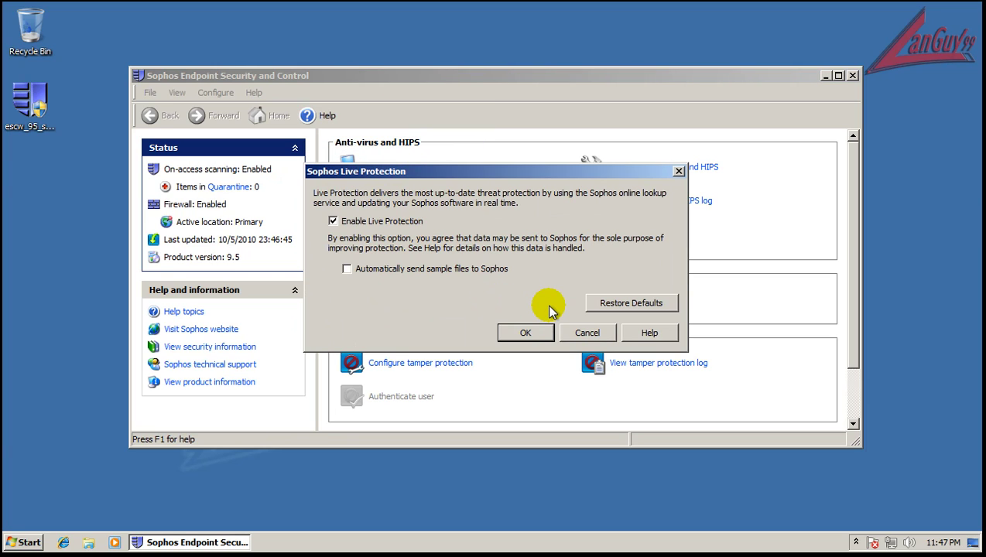
pyautogui.click(590, 336)
# Step: Check the web protection setting for blocking malicious websites and cancel out of it
pyautogui.click(219, 93)
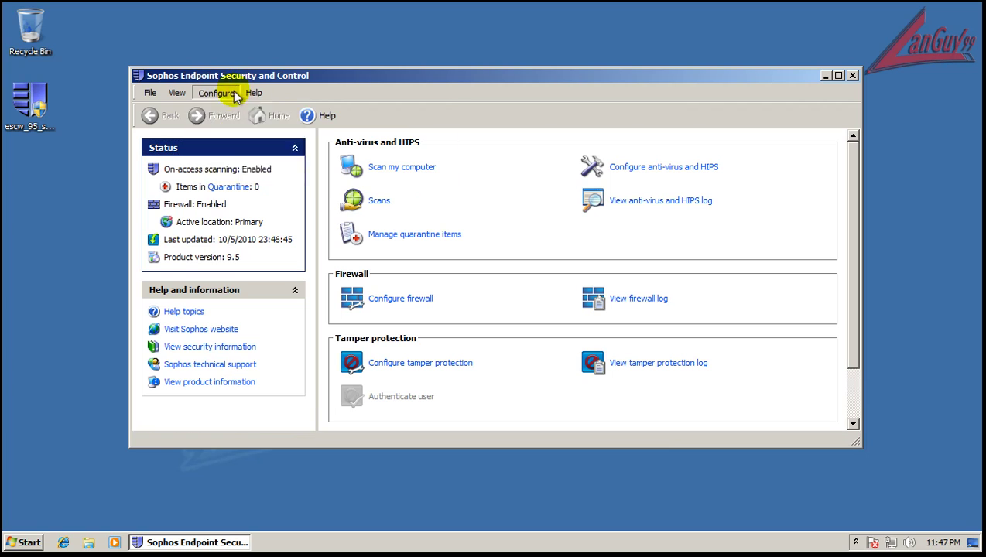
pyautogui.click(221, 96)
pyautogui.click(219, 93)
pyautogui.moveTo(263, 114)
pyautogui.click(372, 174)
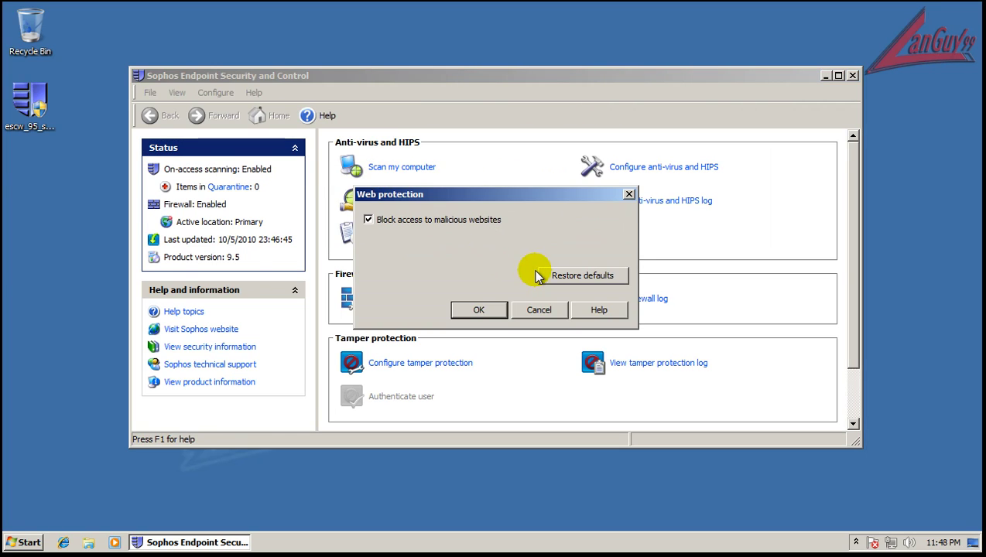
pyautogui.click(558, 310)
# Step: Show the anti-virus and HIPS configuration page and inspect the suspicious behavior detection settings
pyautogui.click(650, 168)
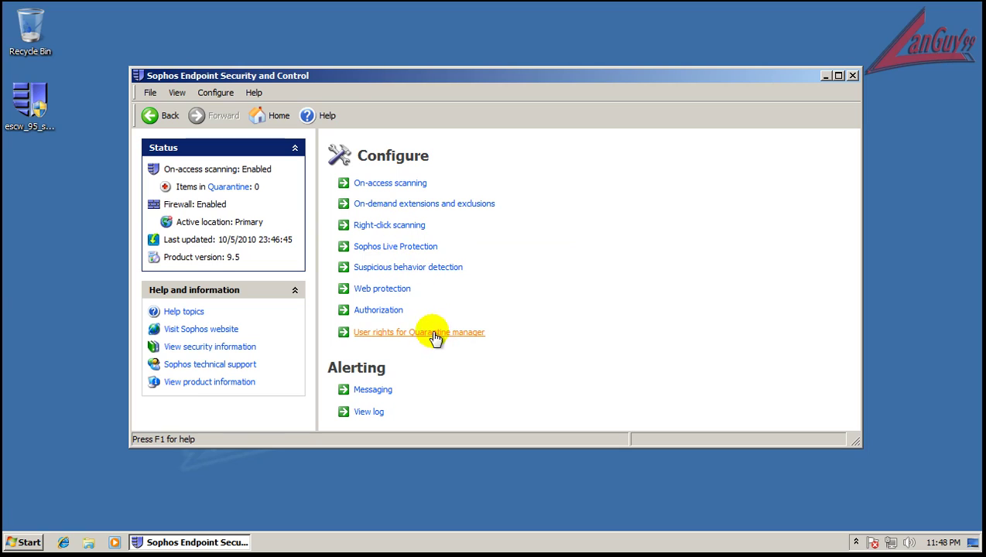
pyautogui.click(422, 277)
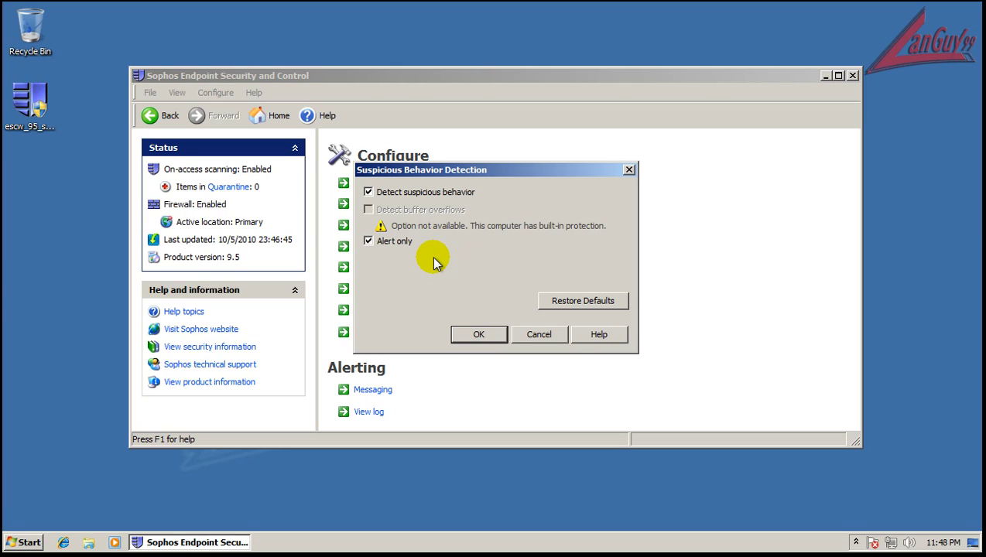
pyautogui.click(552, 341)
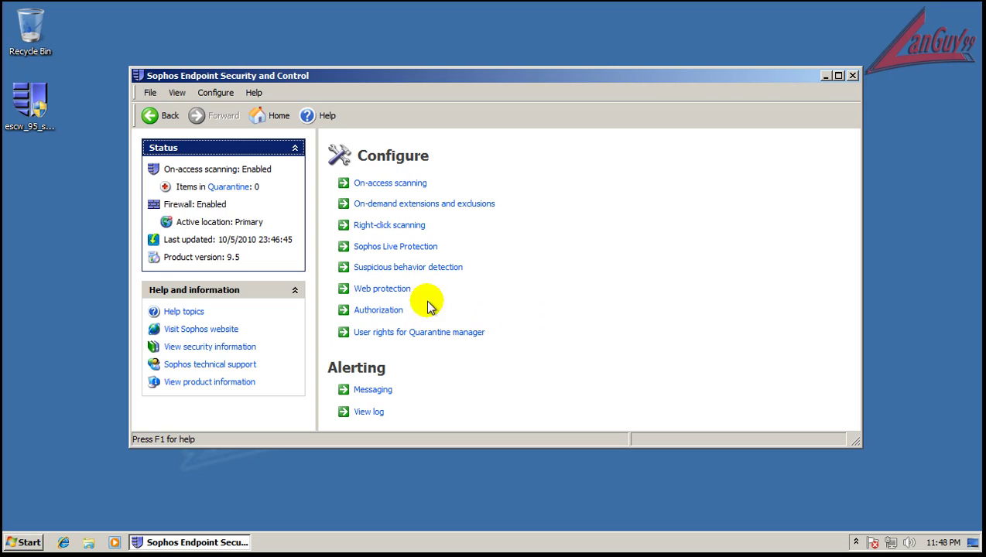
# Step: Reopen the anti-virus and HIPS configuration page and look at the on-demand extensions and exclusions
pyautogui.click(141, 123)
pyautogui.click(683, 164)
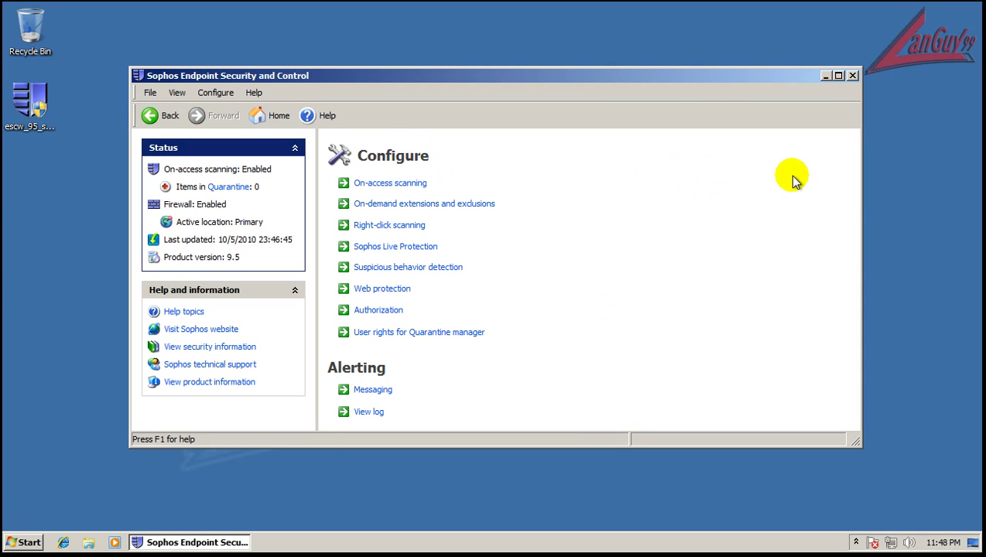
pyautogui.click(406, 204)
pyautogui.click(645, 82)
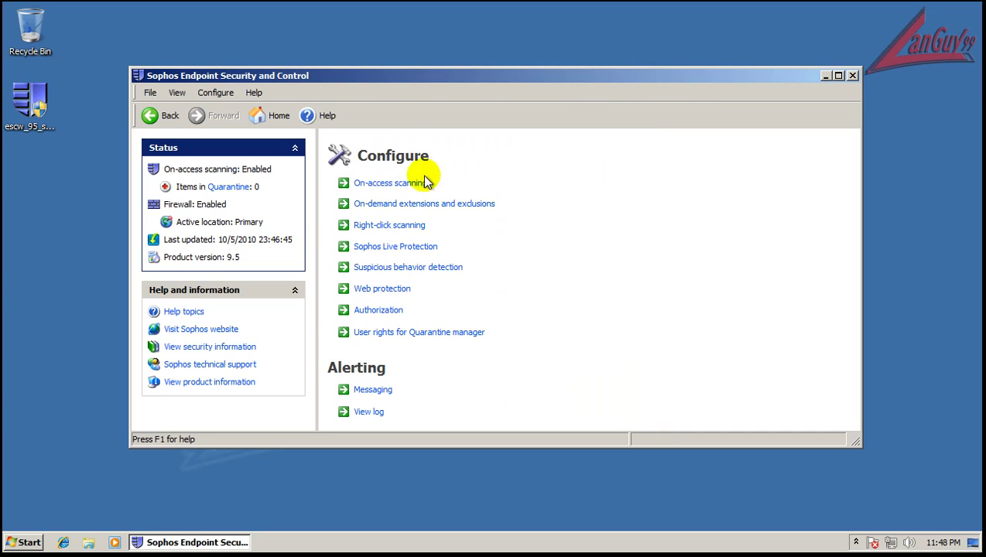
# Step: Recheck the Live Protection, suspicious behavior detection and web protection settings, cancelling each without changes
pyautogui.click(411, 249)
pyautogui.click(590, 333)
pyautogui.click(438, 271)
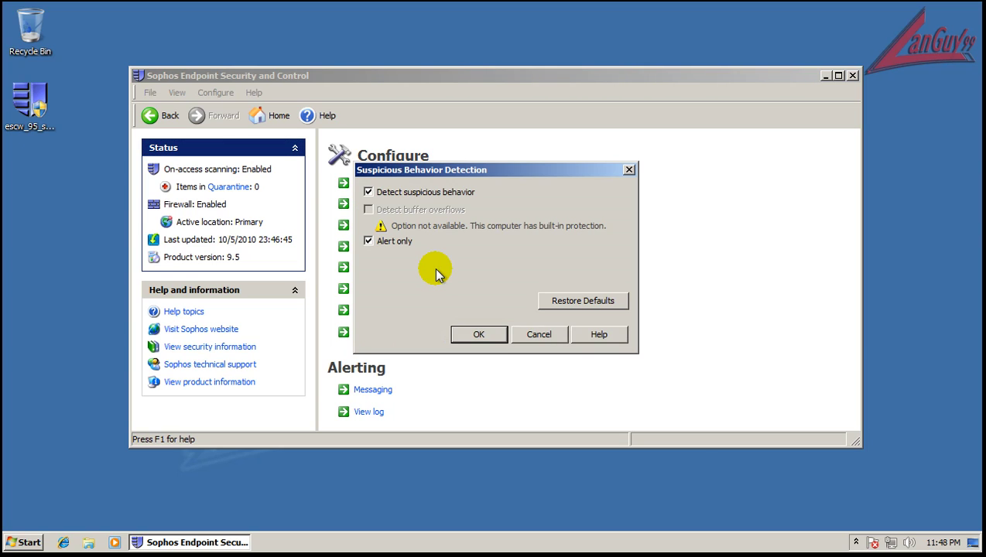
pyautogui.click(536, 332)
pyautogui.click(401, 297)
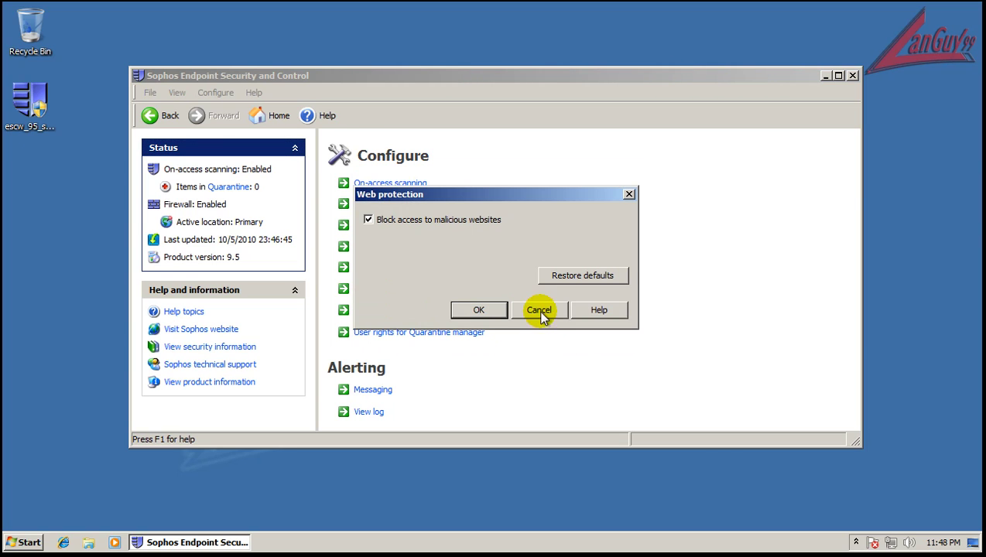
pyautogui.click(538, 309)
# Step: Look through the Authorization manager's categories from adware or PUAs to websites, cancel it and close the security console
pyautogui.click(384, 317)
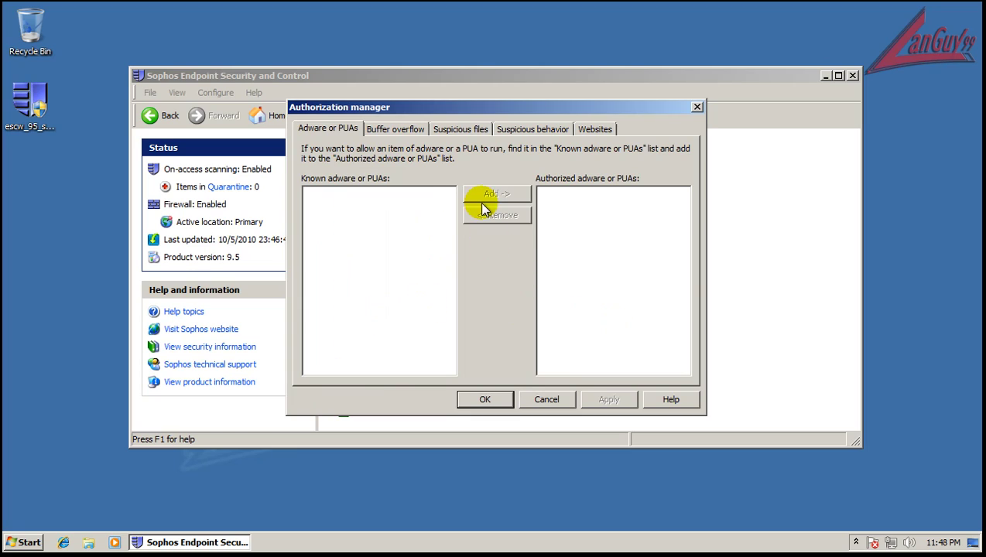
pyautogui.click(395, 130)
pyautogui.click(453, 130)
pyautogui.click(533, 129)
pyautogui.click(327, 128)
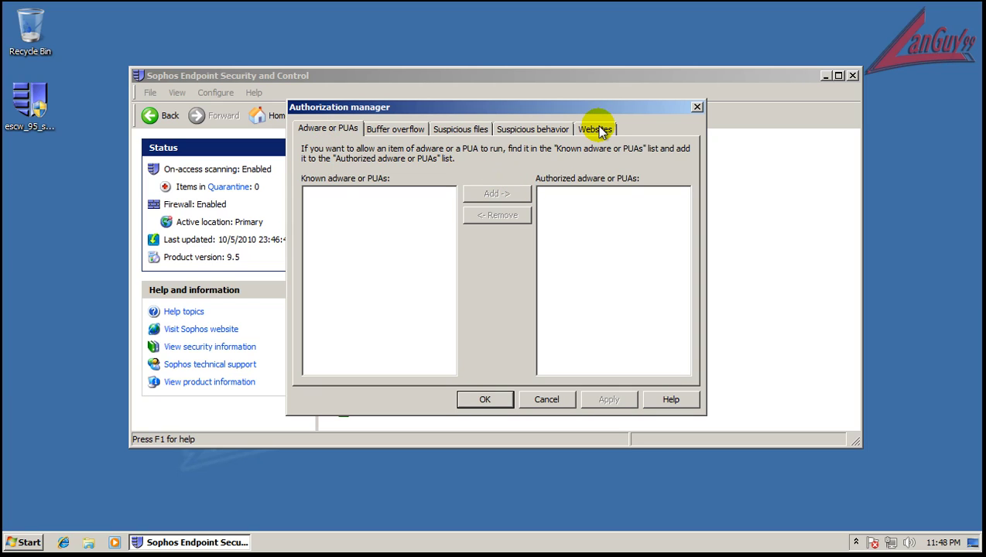
pyautogui.click(539, 129)
pyautogui.click(594, 128)
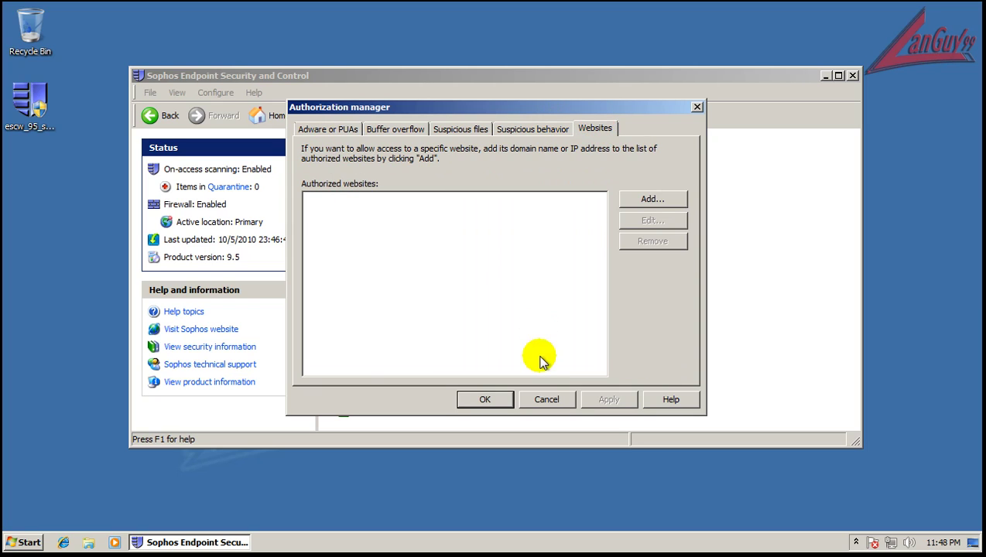
pyautogui.click(548, 400)
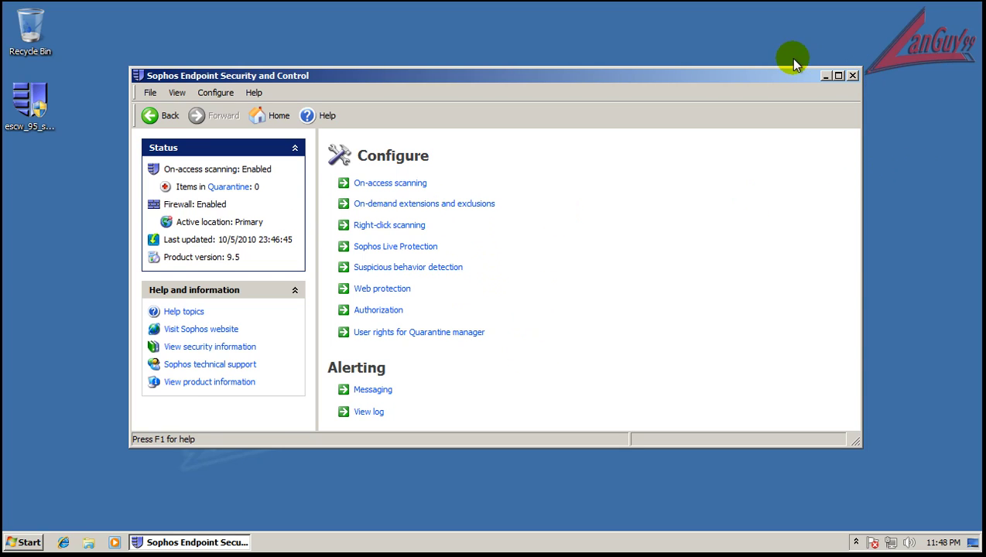
pyautogui.click(852, 76)
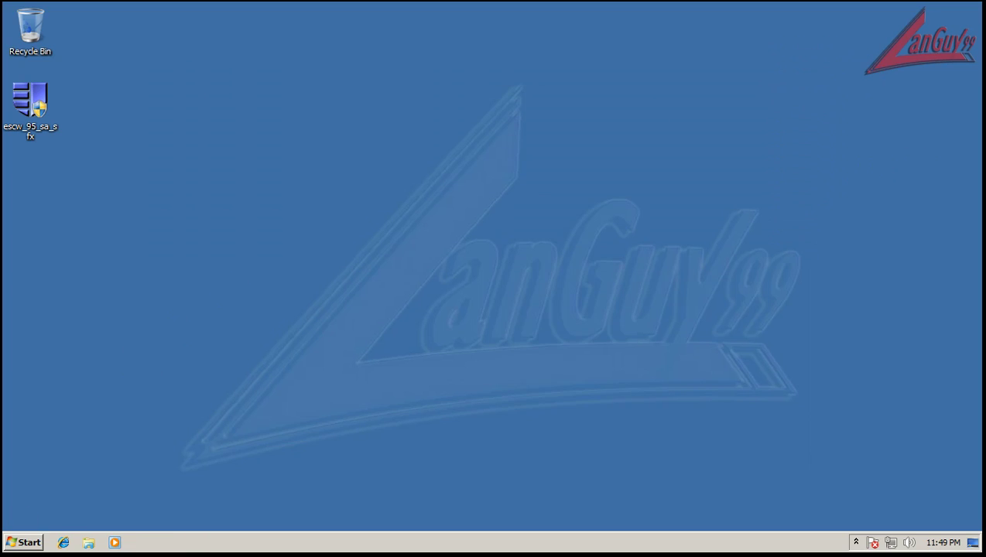
# Step: Place the text file 2 below the installer on the desktop, open it and select the first URL in the list
pyautogui.moveTo(78, 341); pyautogui.dragTo(78, 339)
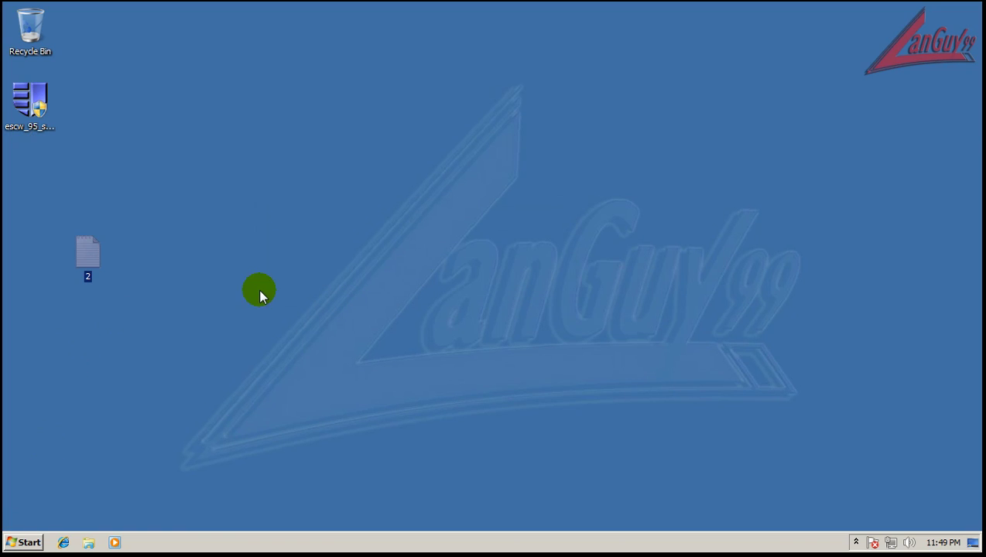
pyautogui.moveTo(89, 252); pyautogui.dragTo(33, 182)
pyautogui.doubleClick(26, 176)
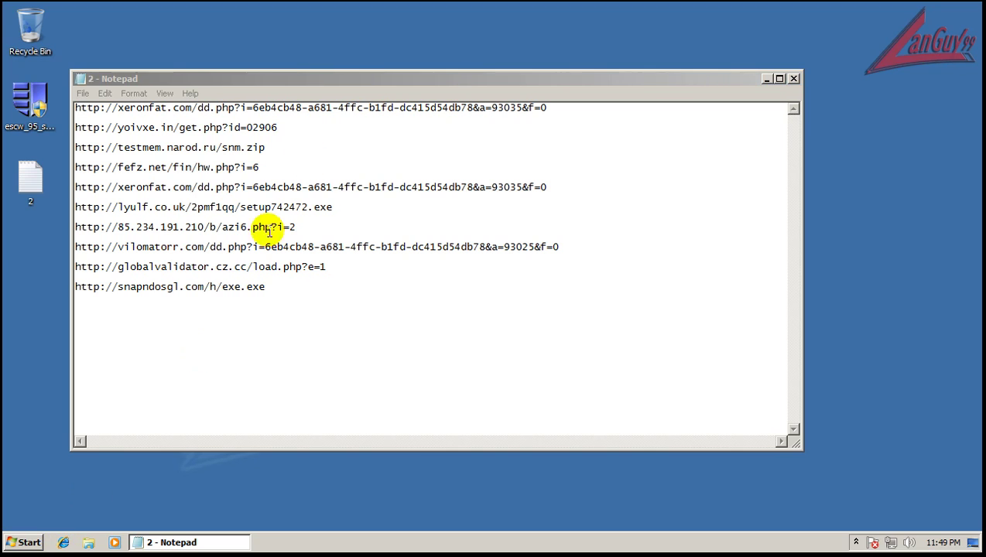
pyautogui.moveTo(284, 77); pyautogui.dragTo(233, 299)
pyautogui.moveTo(496, 331); pyautogui.dragTo(4, 271)
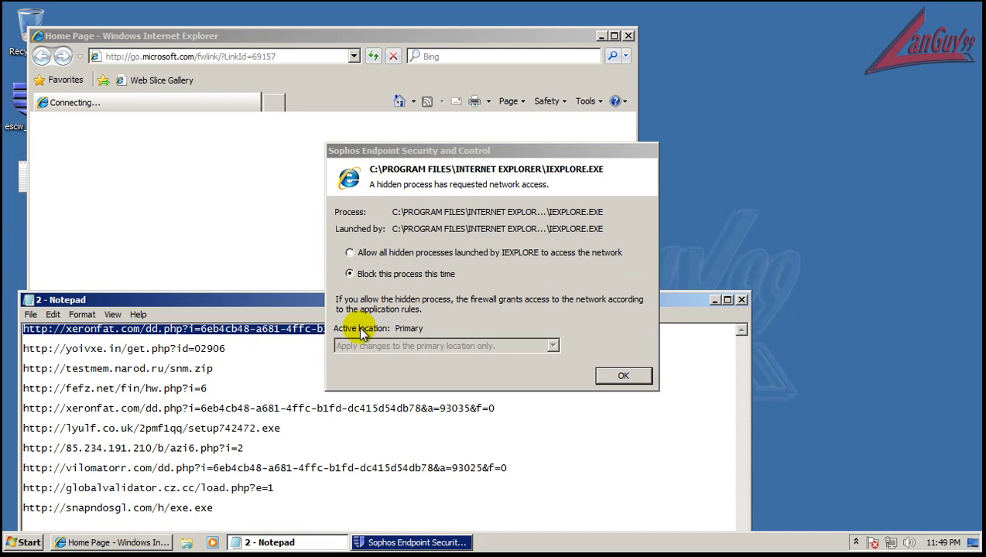
# Step: Grant Internet Explorer network access by allowing its hidden processes, adding its checksum and creating a firewall rule from the Browser preset
pyautogui.click(502, 153)
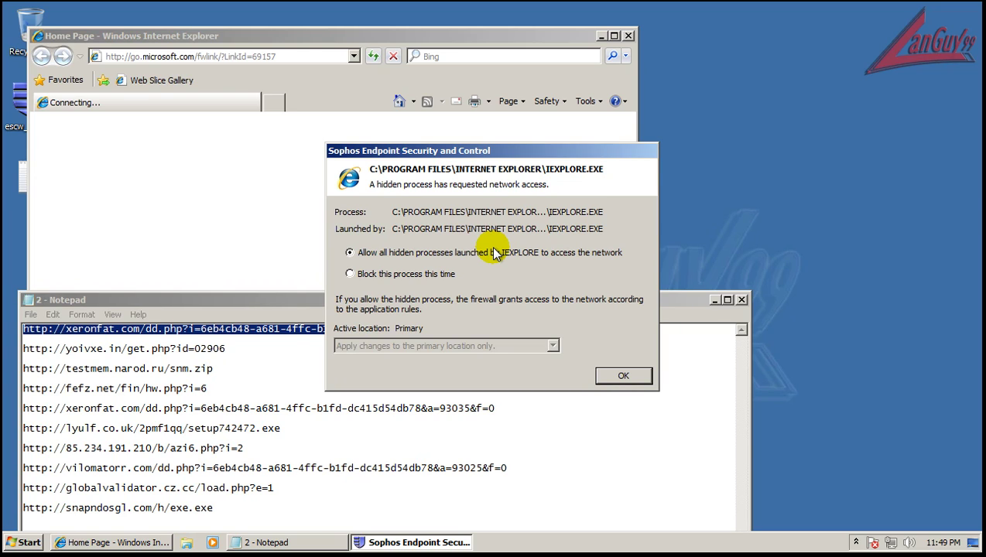
pyautogui.click(620, 377)
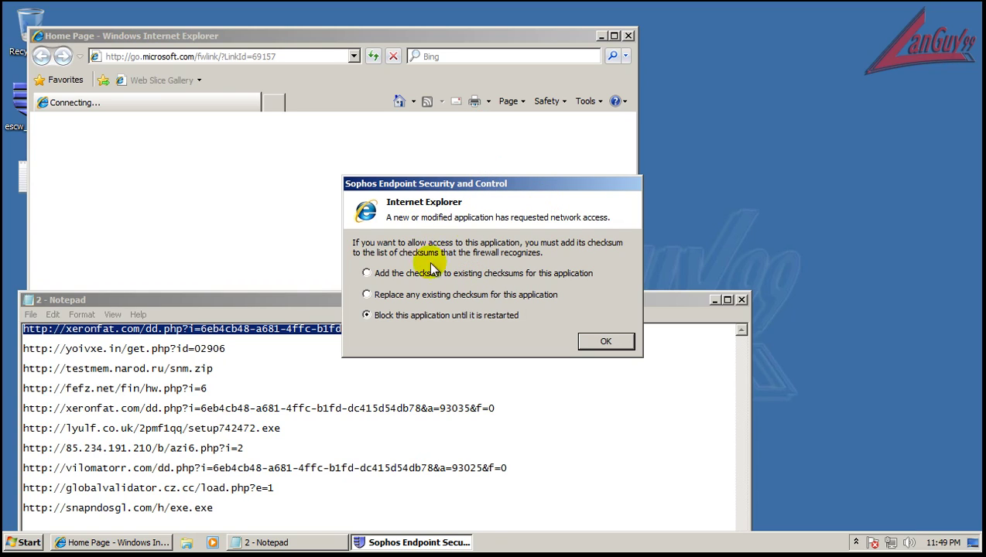
pyautogui.click(476, 274)
pyautogui.click(604, 342)
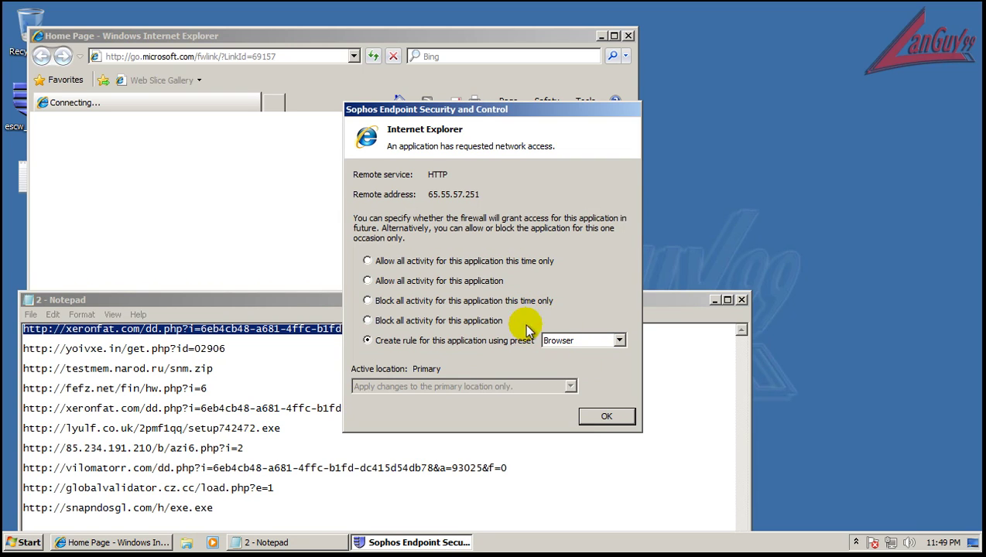
pyautogui.click(607, 417)
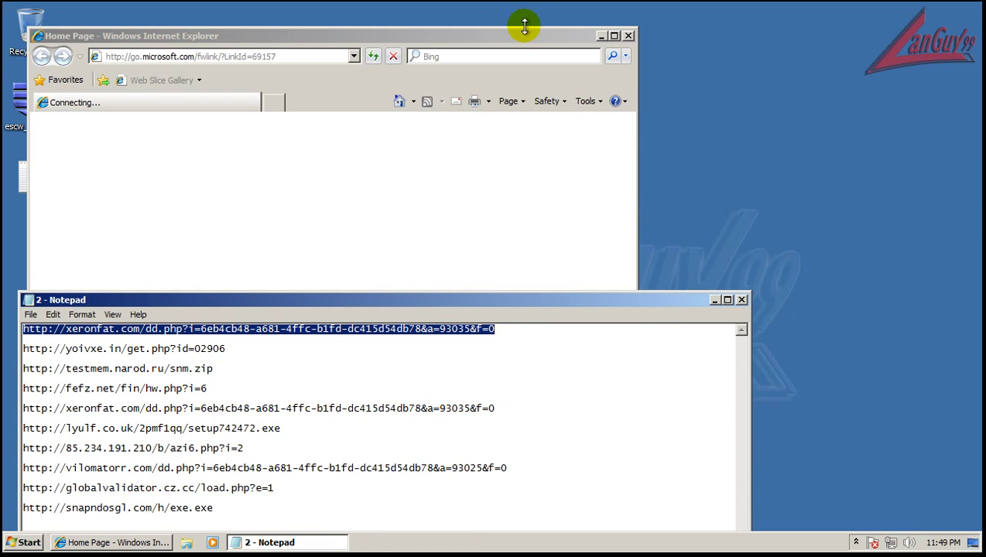
# Step: Move the Internet Explorer window clear of the URL list and copy the selected first xeronfat.com URL
pyautogui.moveTo(514, 36); pyautogui.dragTo(811, 27)
pyautogui.rightClick(236, 329)
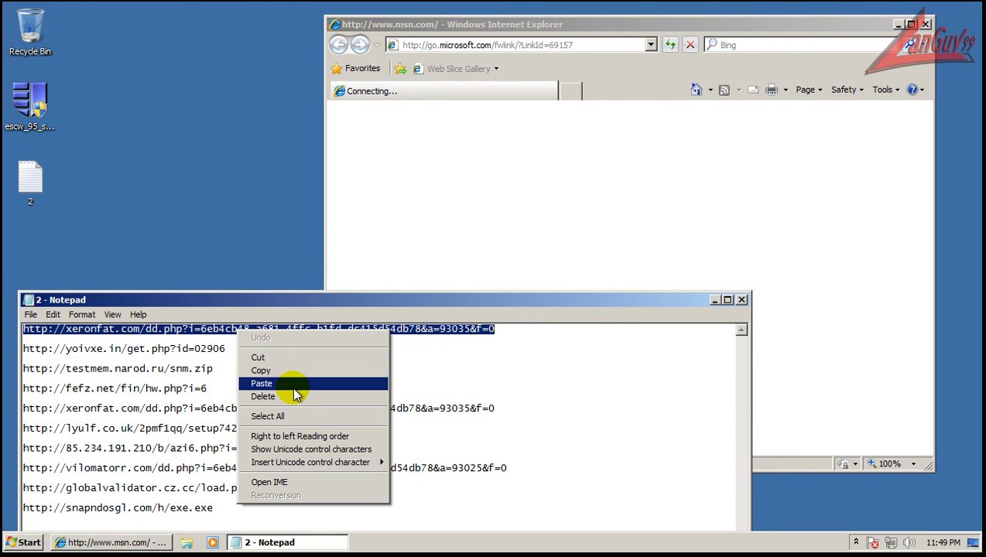
pyautogui.click(291, 373)
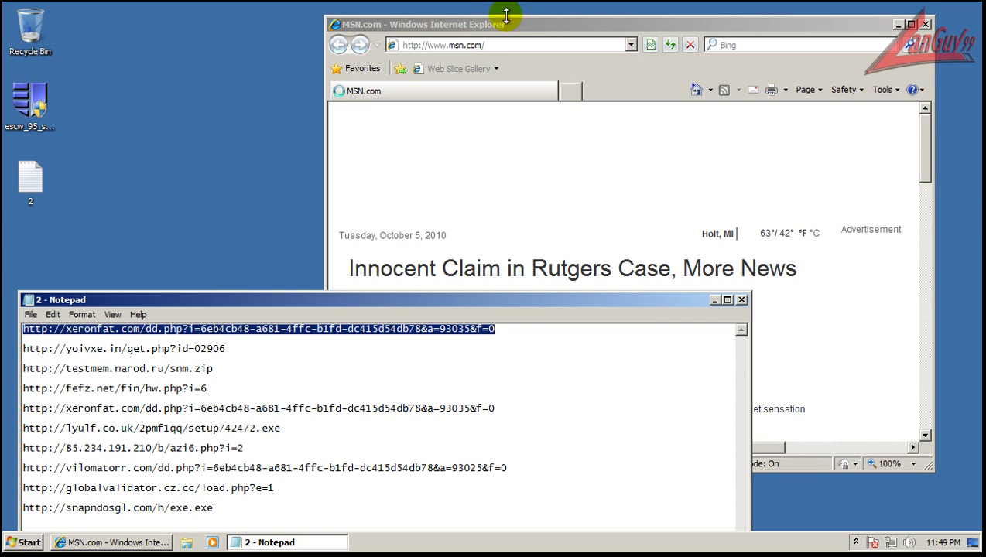
# Step: Visit the copied xeronfat.com URL in Internet Explorer and postpone the Internet Explorer 8 setup
pyautogui.click(519, 45)
pyautogui.rightClick(520, 45)
pyautogui.click(551, 98)
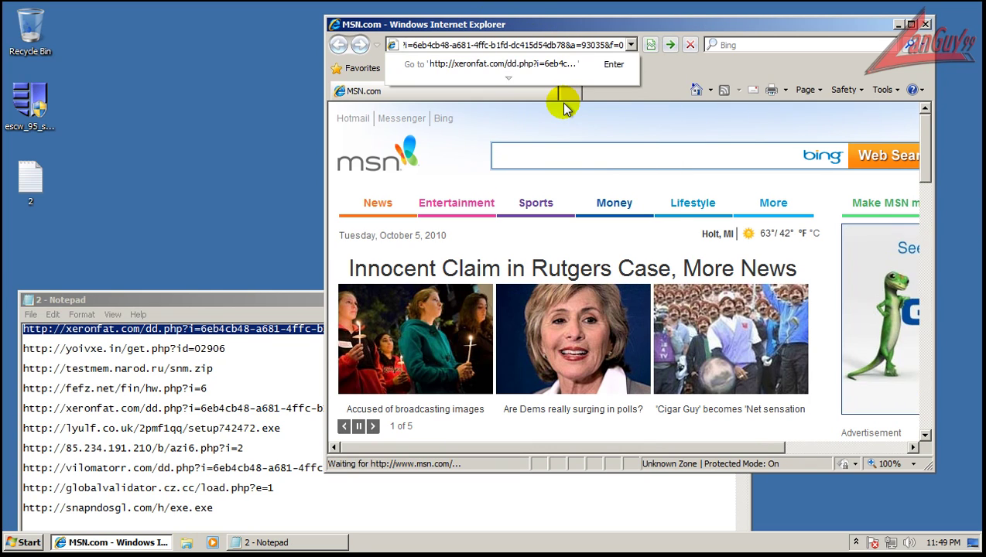
pyautogui.press('Return')
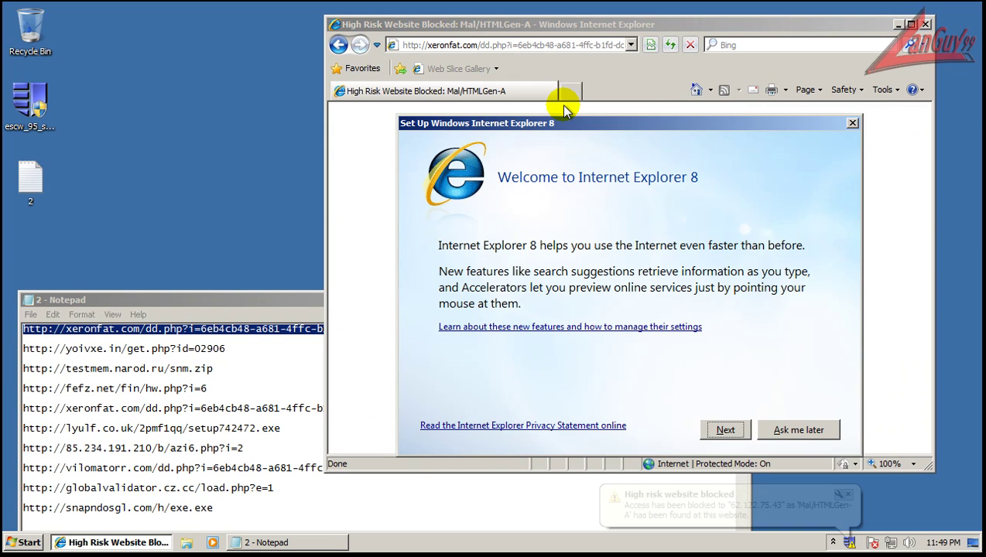
pyautogui.click(799, 431)
pyautogui.click(226, 349)
pyautogui.hotkey('shift', 'Home')
pyautogui.rightClick(213, 366)
pyautogui.click(253, 391)
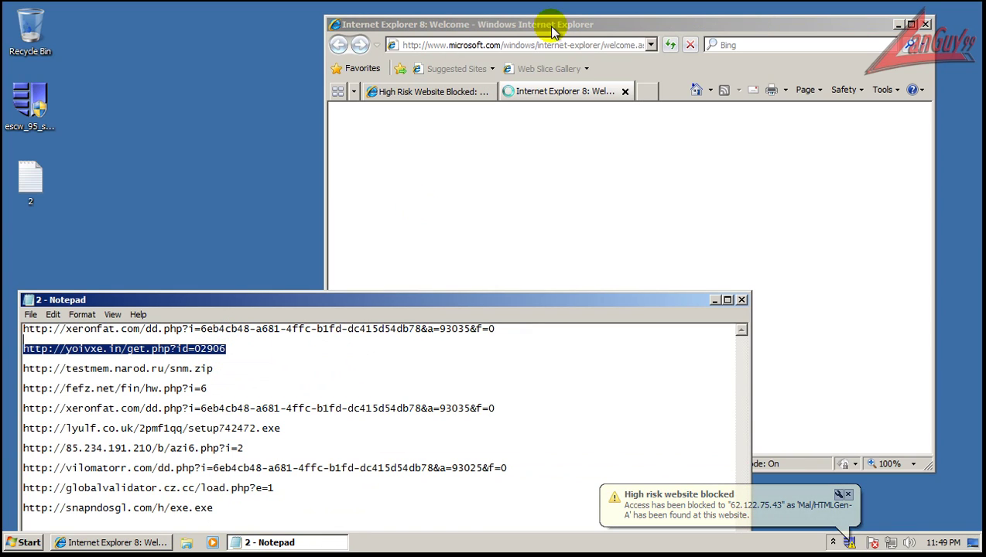
pyautogui.click(625, 92)
pyautogui.click(561, 47)
pyautogui.rightClick(560, 47)
pyautogui.click(610, 95)
pyautogui.press('Return')
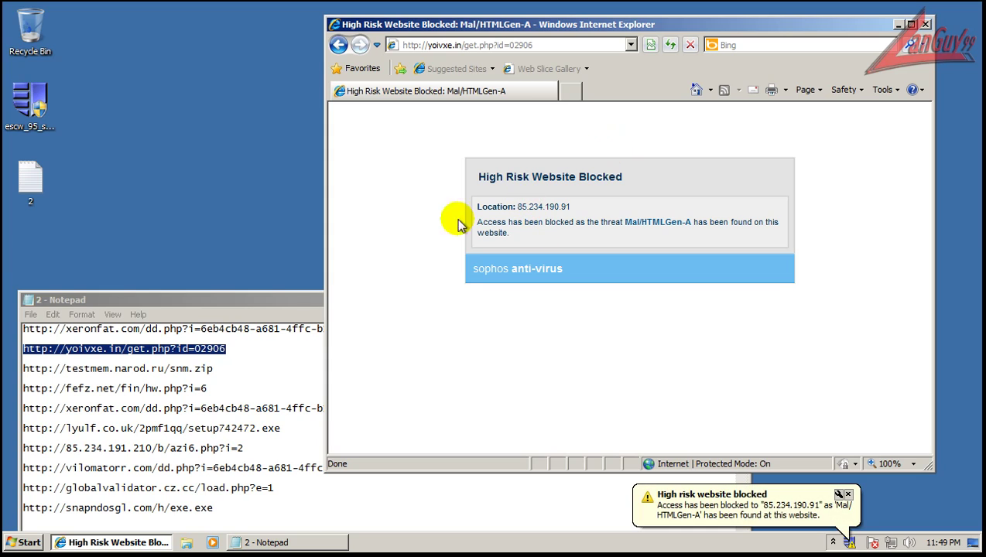
pyautogui.doubleClick(209, 370)
pyautogui.rightClick(204, 372)
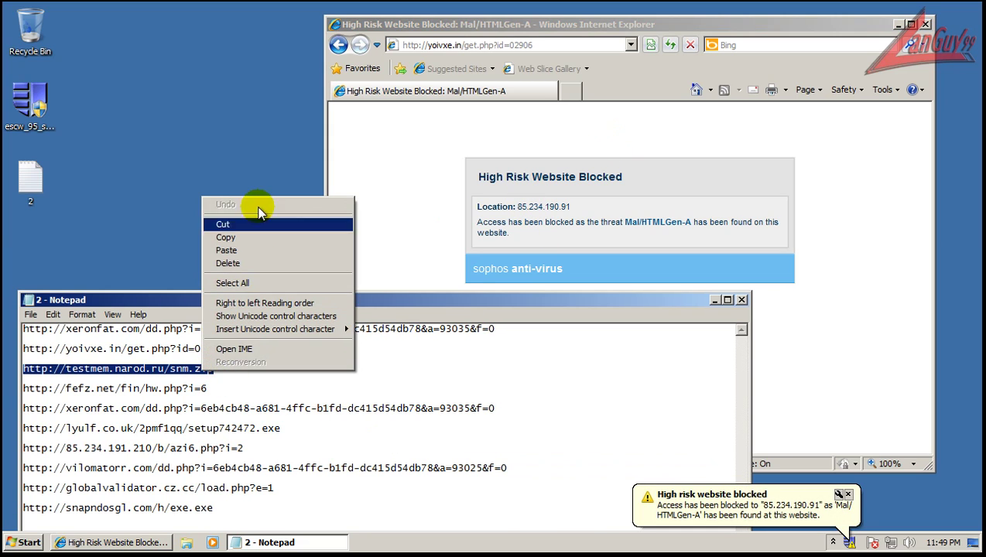
pyautogui.click(226, 237)
pyautogui.click(457, 45)
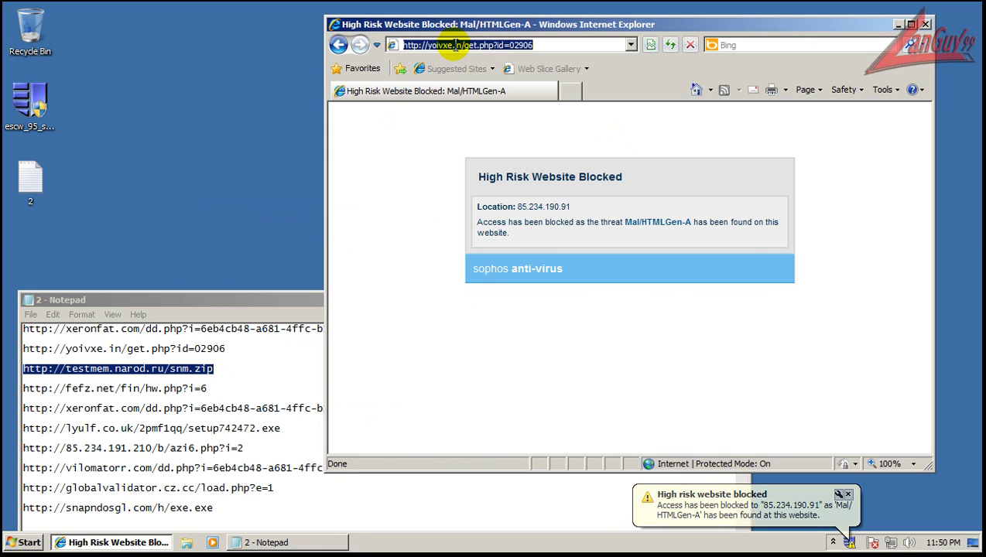
pyautogui.rightClick(456, 48)
pyautogui.click(493, 95)
pyautogui.press('Return')
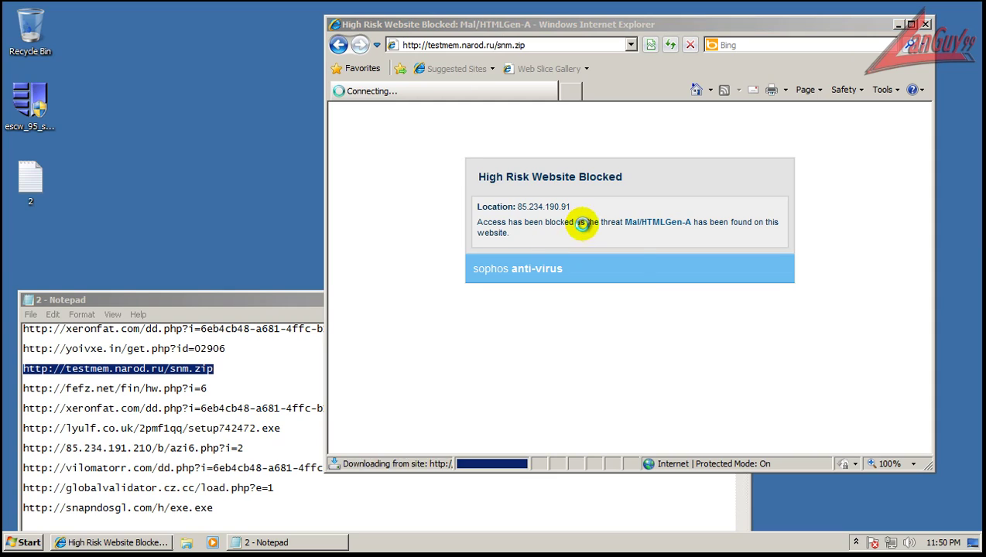
# Step: Open the downloaded snm.zip, allowing Windows Explorer, copy its Info folder and S&M application to the desktop, and close the archive
pyautogui.click(474, 276)
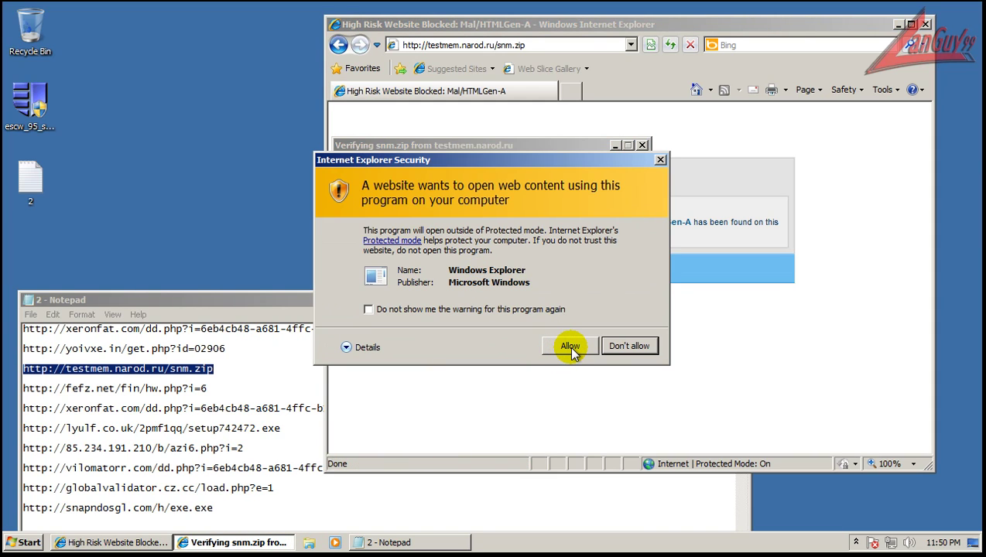
pyautogui.click(569, 346)
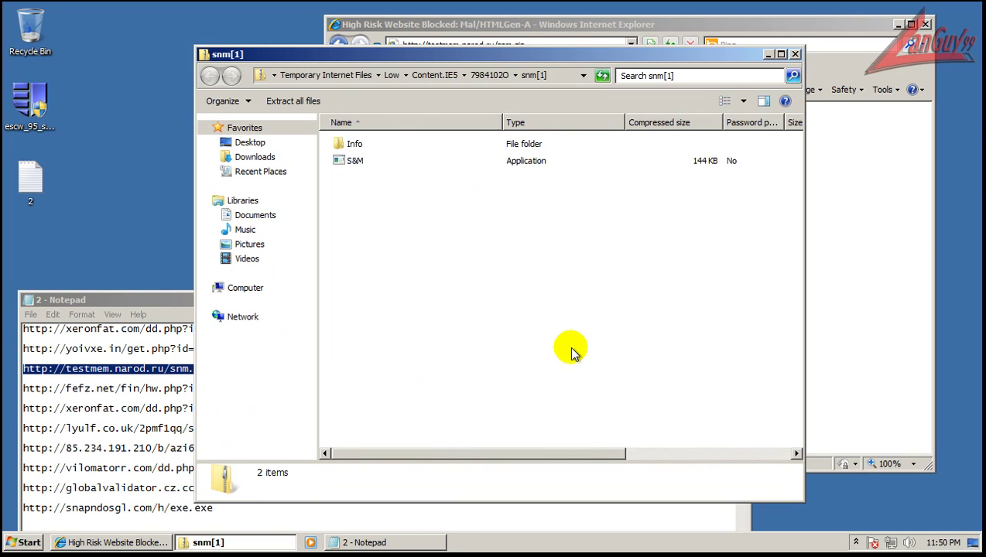
pyautogui.moveTo(348, 148); pyautogui.dragTo(157, 164)
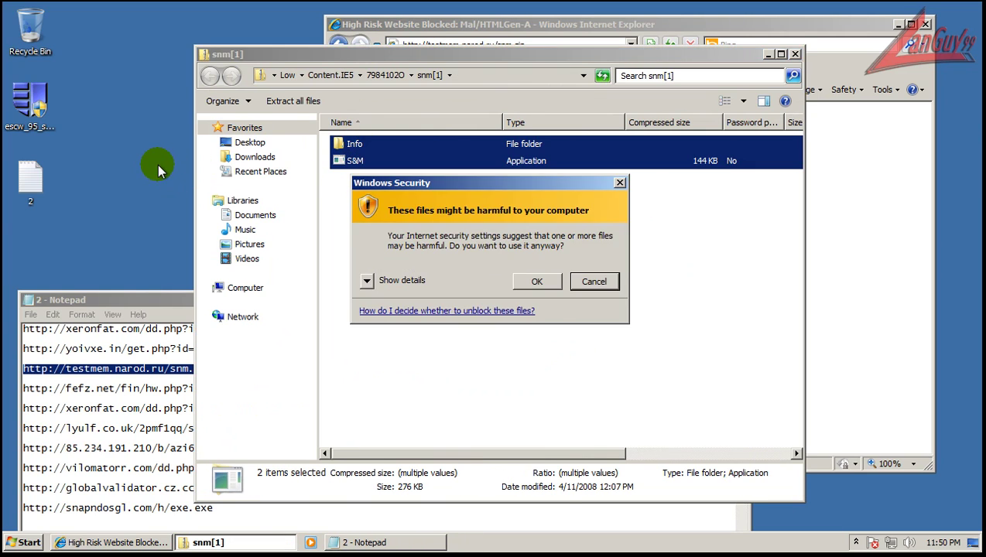
pyautogui.click(536, 281)
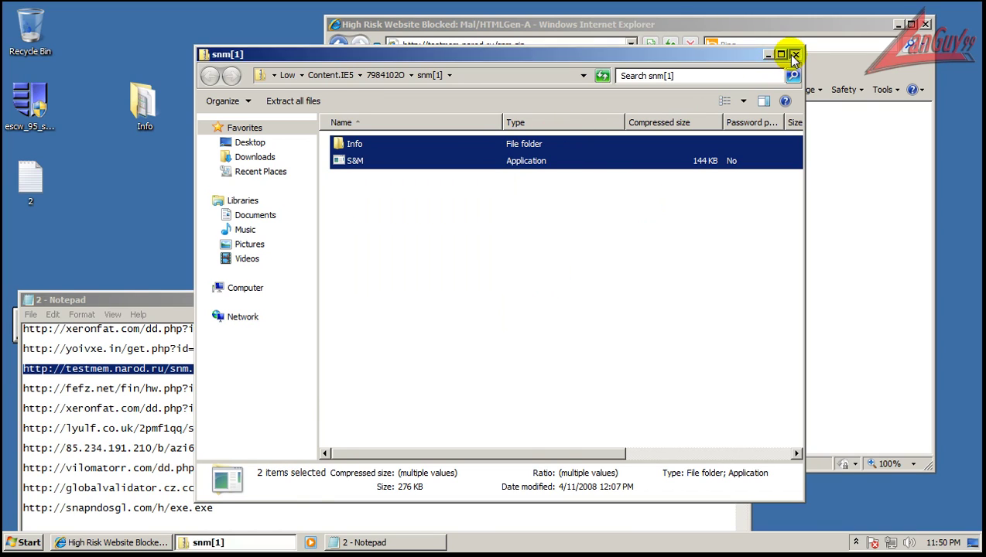
pyautogui.click(768, 54)
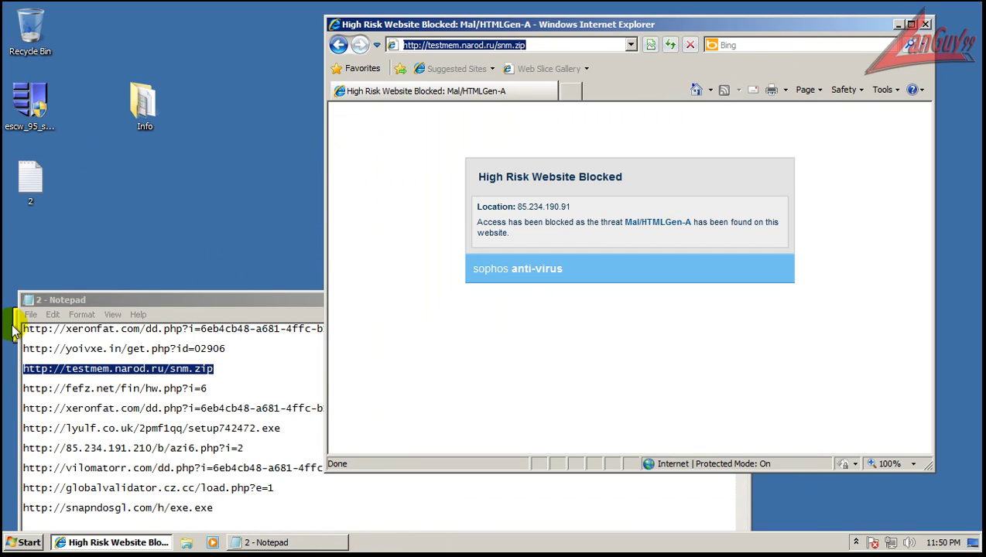
# Step: Place the S&M application below the Info folder on the desktop, then check the Info folder's contents and close it
pyautogui.click(136, 170)
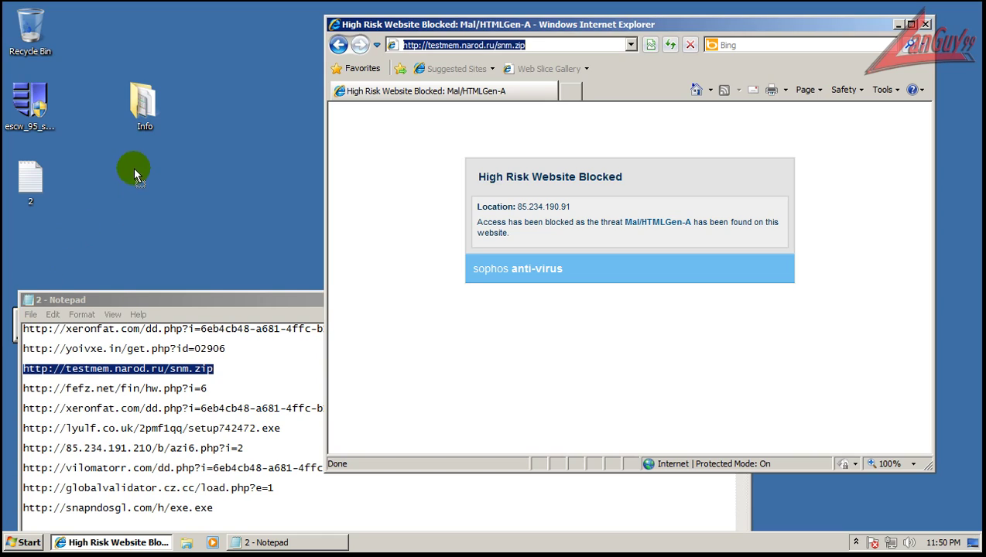
pyautogui.doubleClick(151, 112)
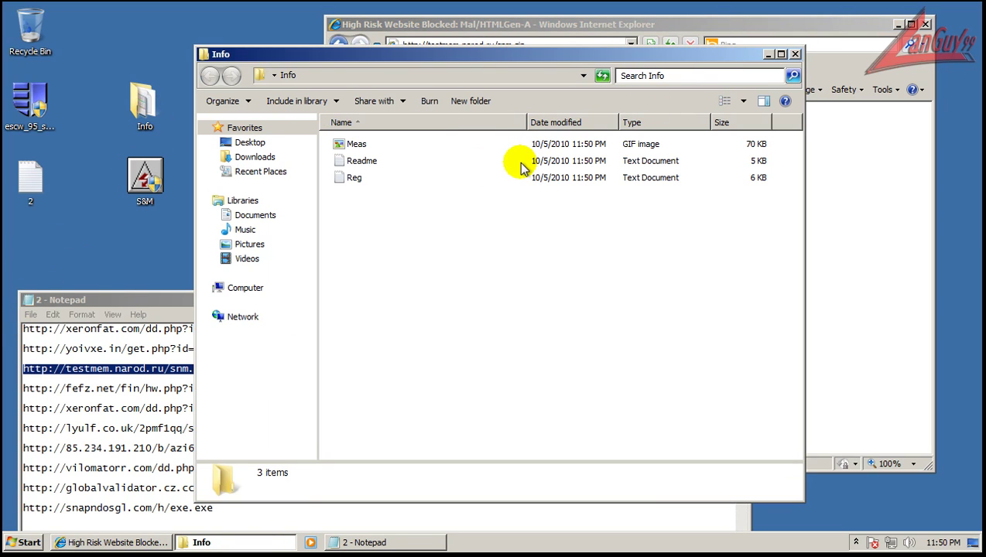
pyautogui.click(797, 54)
# Step: Launch the S&M application from the desktop, approving its execution and accepting the first-run warning
pyautogui.doubleClick(145, 180)
pyautogui.click(551, 297)
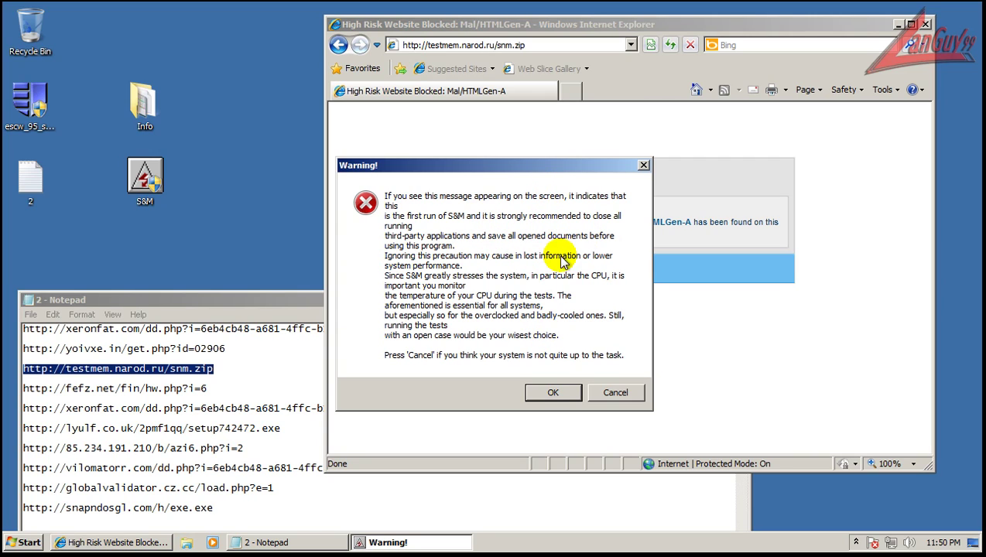
pyautogui.click(552, 392)
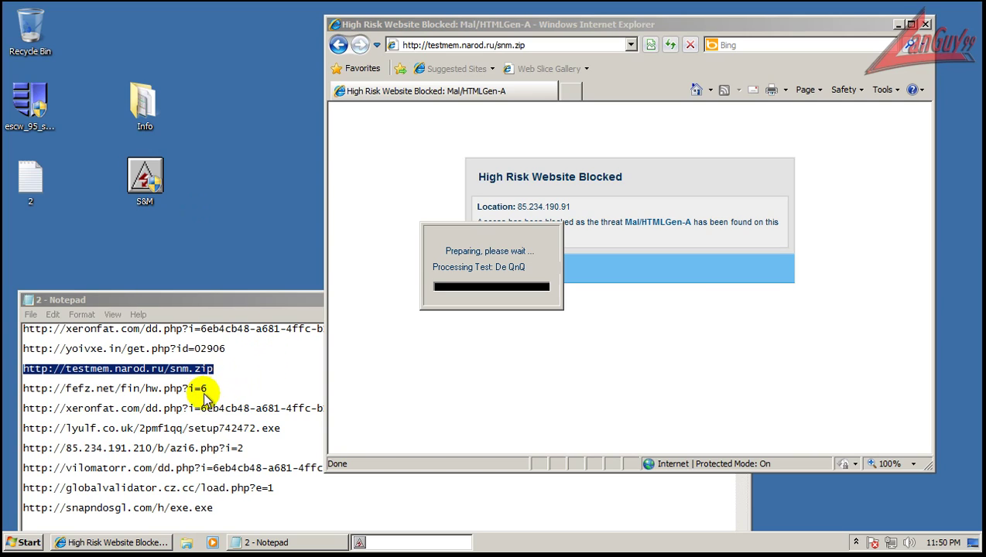
pyautogui.click(286, 372)
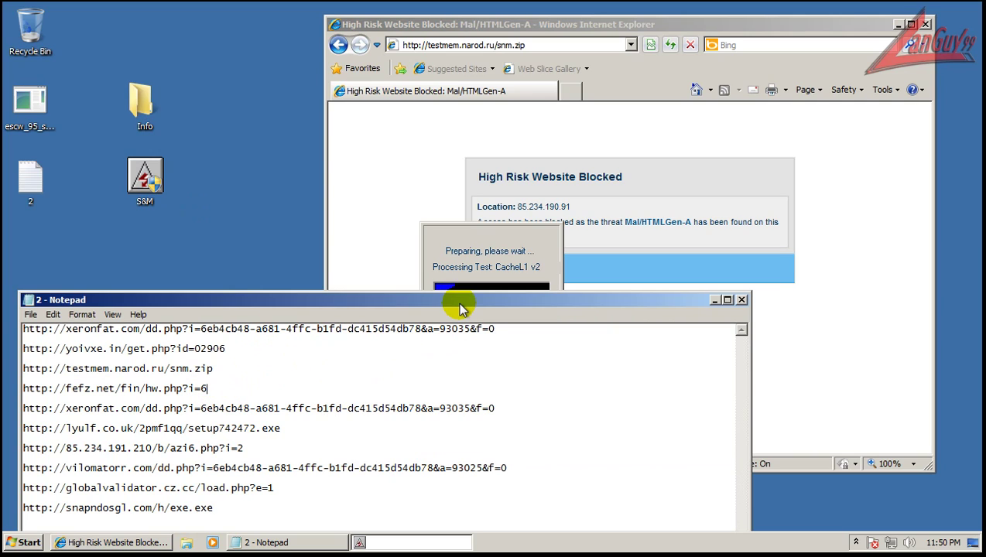
pyautogui.doubleClick(204, 387)
pyautogui.rightClick(203, 389)
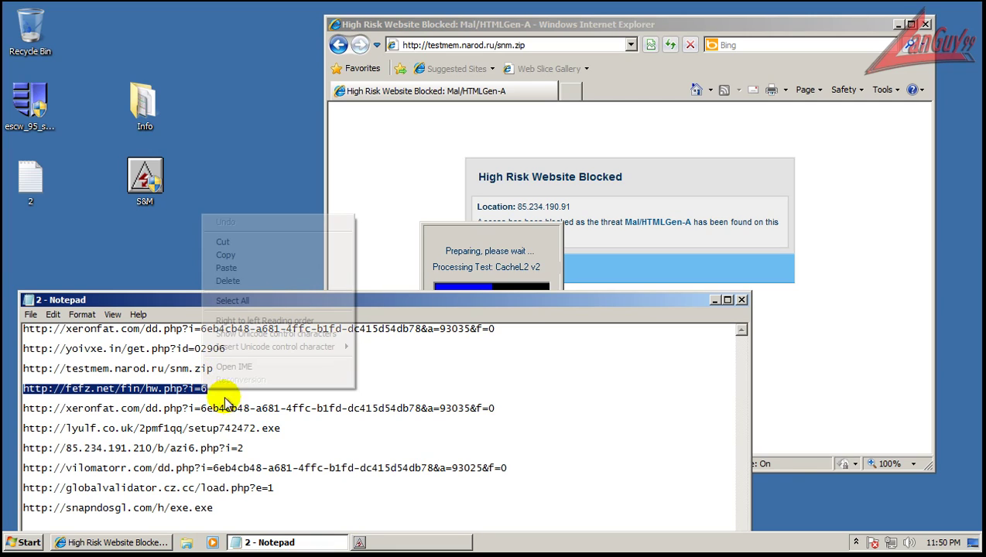
pyautogui.click(231, 256)
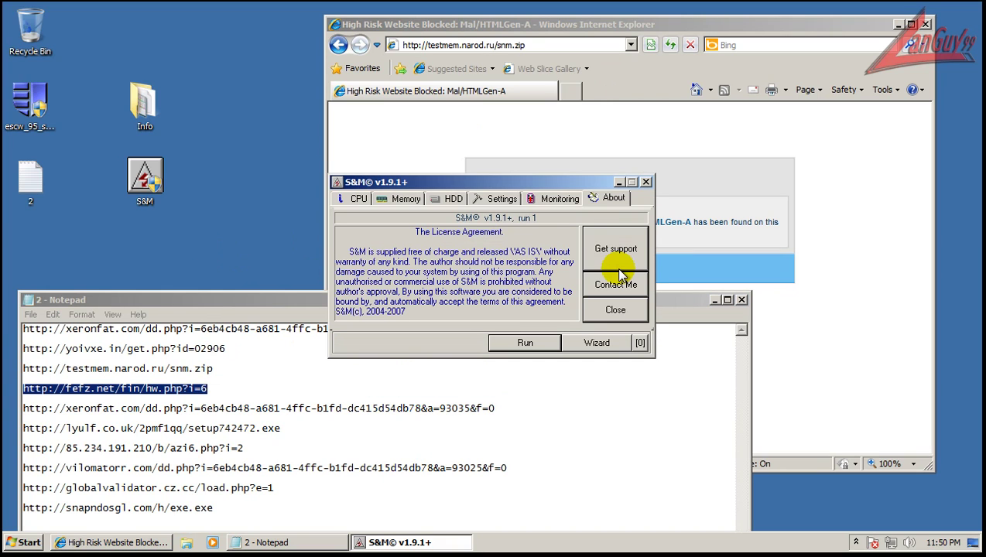
# Step: Run the S&M test, look through its pages from Memory to About, and close the program
pyautogui.moveTo(556, 184); pyautogui.dragTo(437, 143)
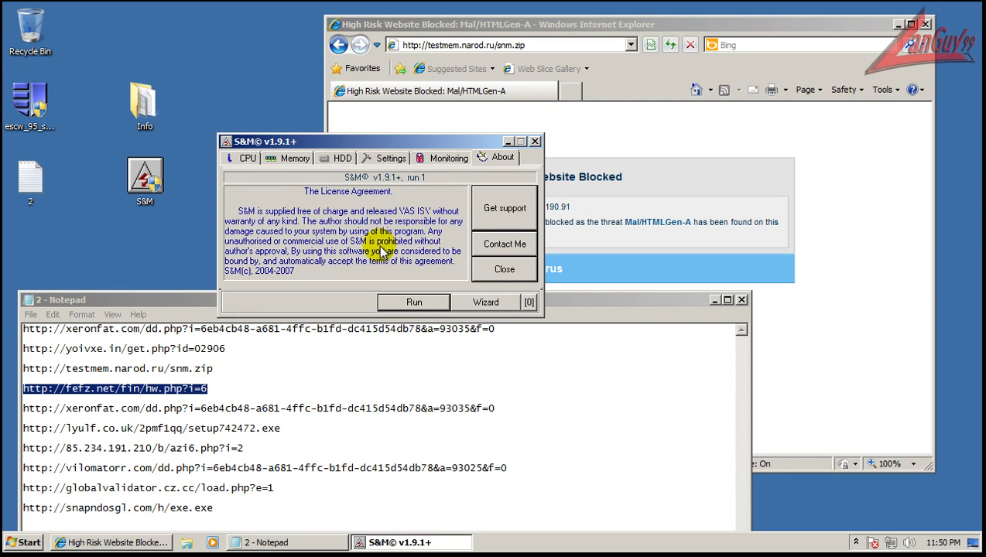
pyautogui.click(414, 302)
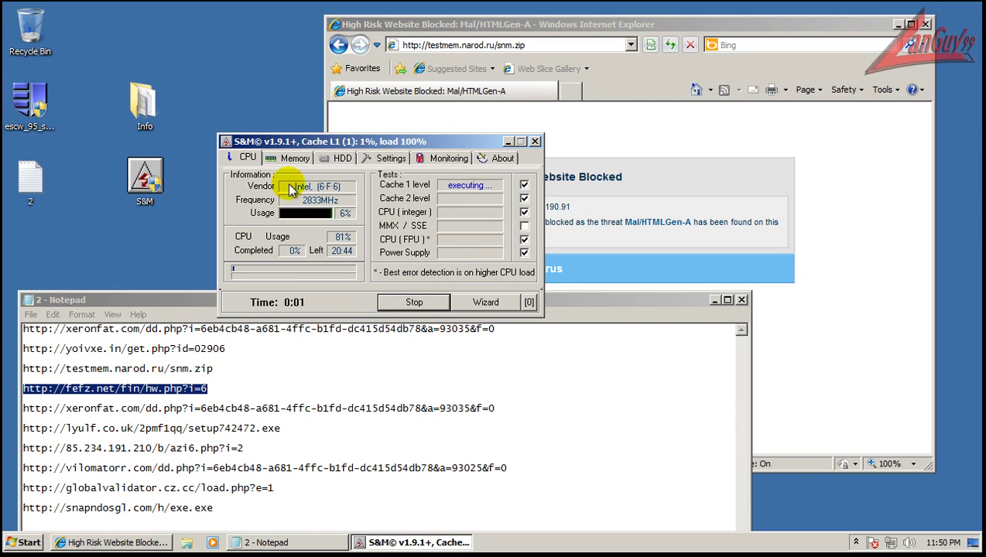
pyautogui.click(290, 158)
pyautogui.click(341, 158)
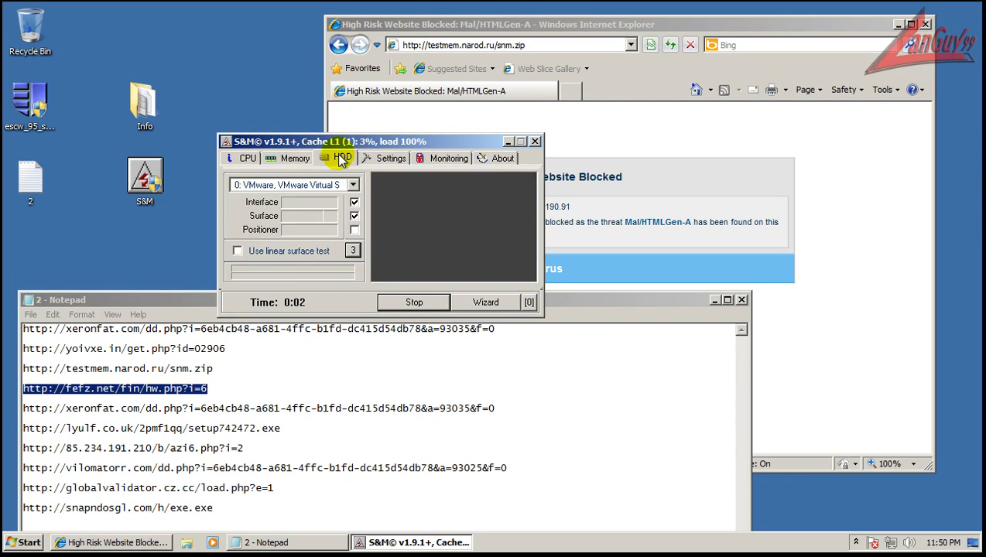
pyautogui.click(386, 158)
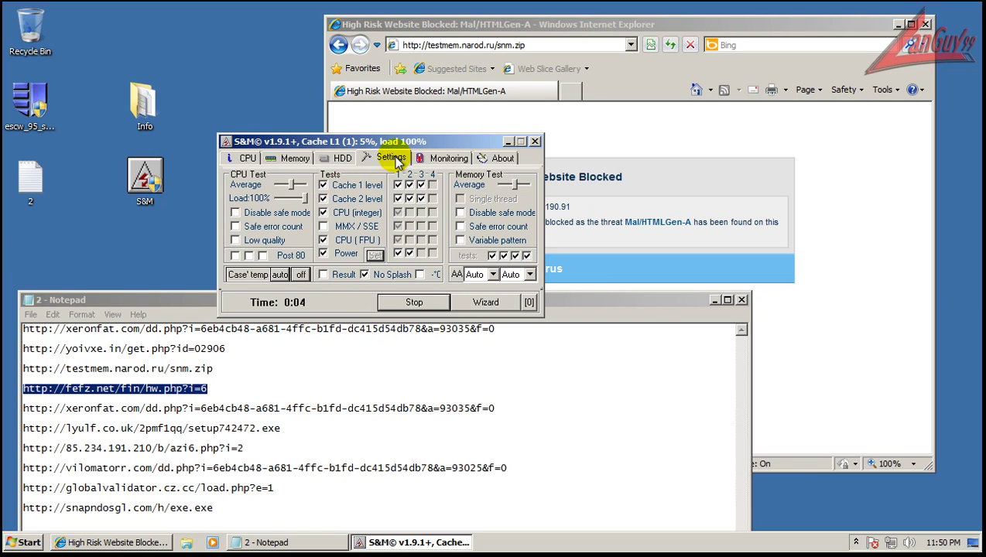
pyautogui.click(443, 159)
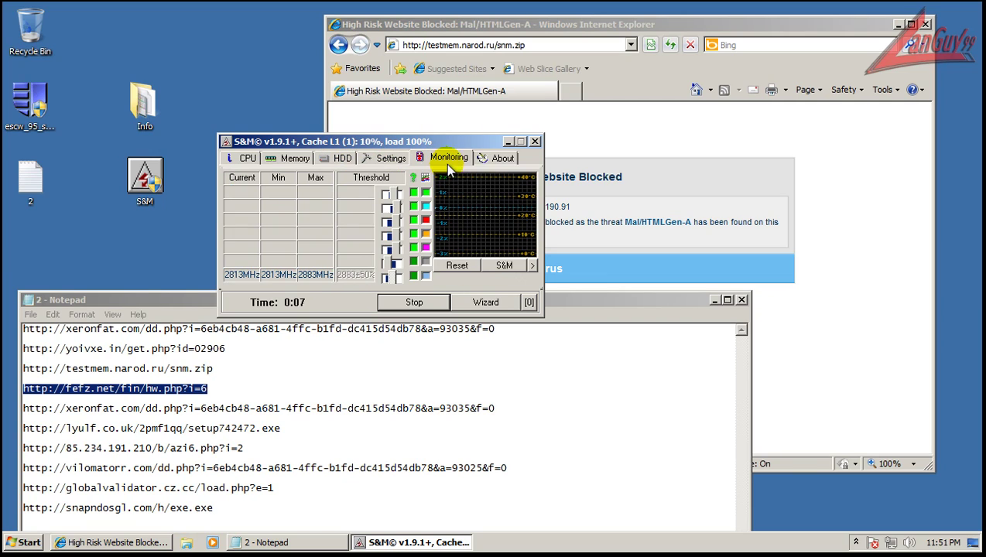
pyautogui.click(503, 158)
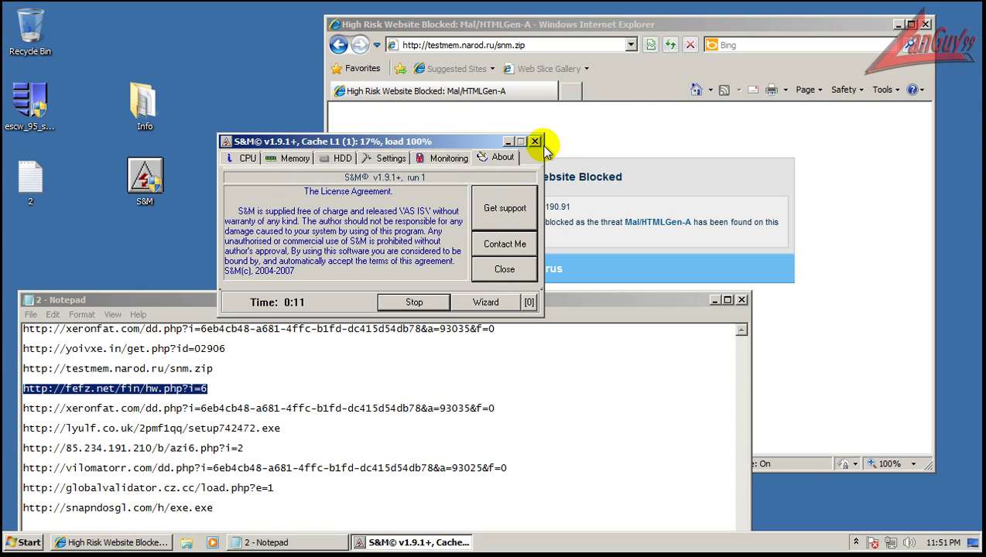
pyautogui.click(536, 142)
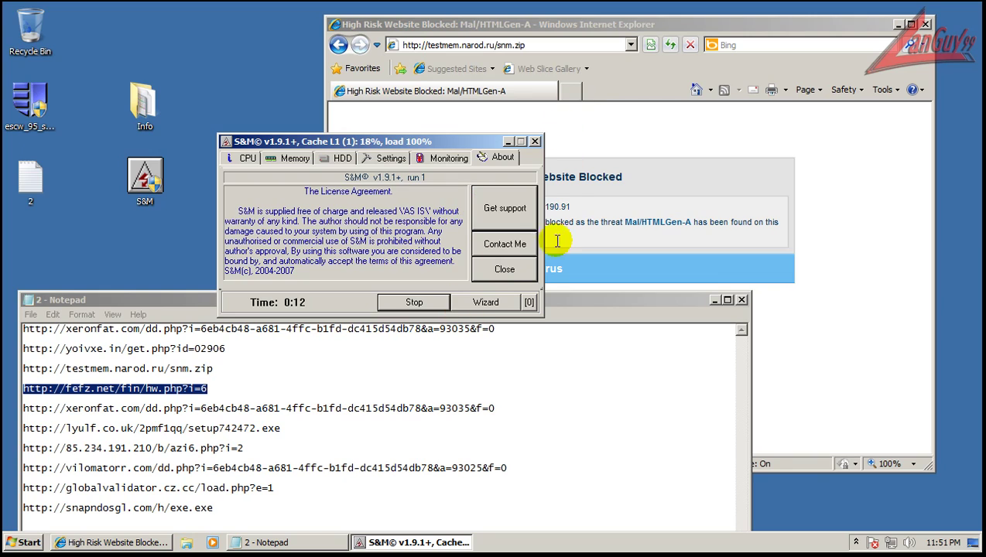
# Step: Visit the copied fefz.net URL in Internet Explorer
pyautogui.click(533, 45)
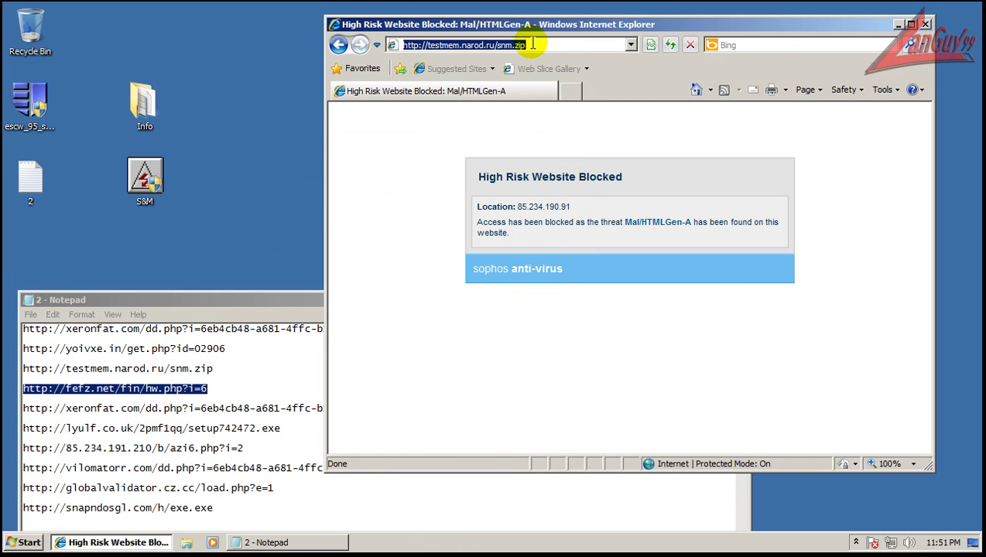
pyautogui.rightClick(533, 45)
pyautogui.click(591, 102)
pyautogui.press('Return')
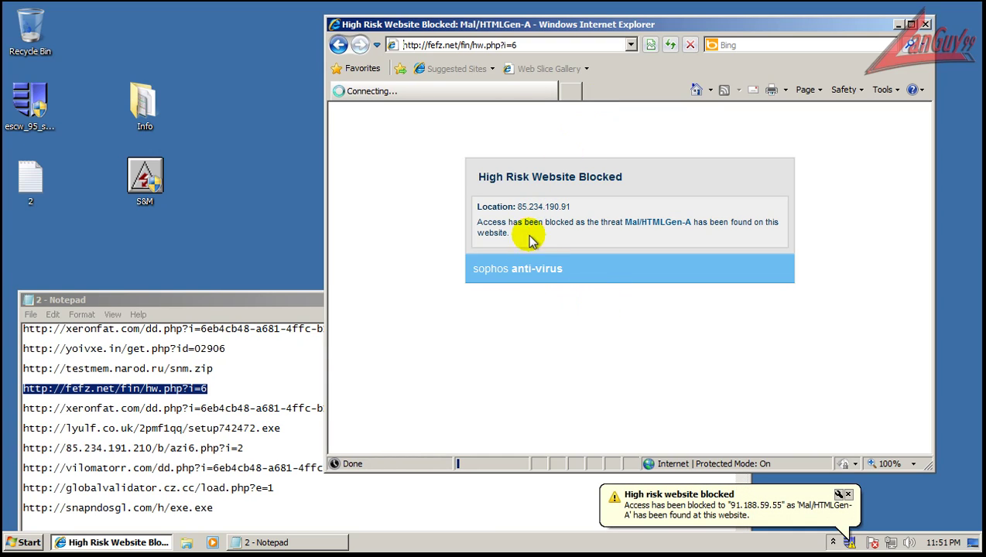
# Step: Copy the second xeronfat.com URL, listed below the fefz.net one, and visit it in Internet Explorer
pyautogui.click(293, 398)
pyautogui.doubleClick(505, 409)
pyautogui.rightClick(474, 416)
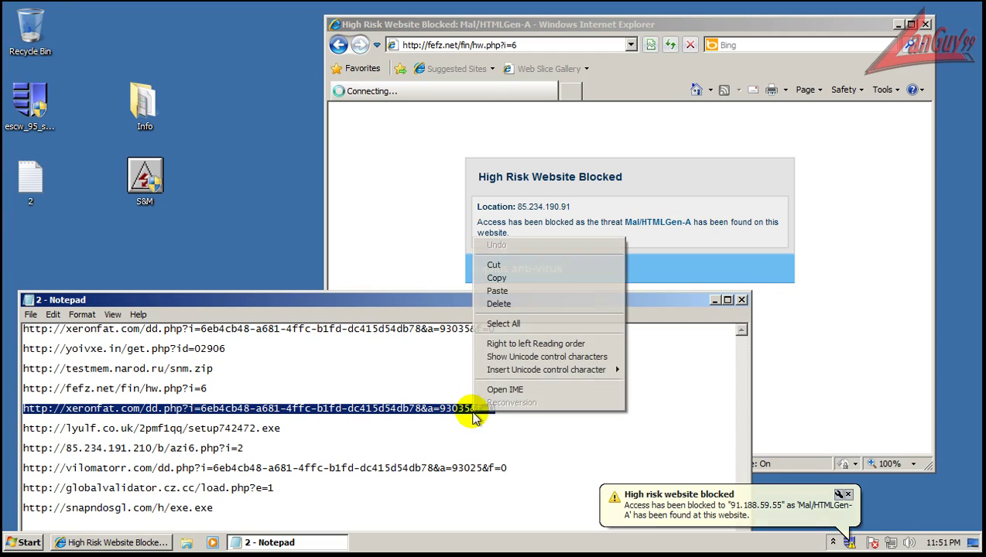
pyautogui.click(496, 278)
pyautogui.click(535, 45)
pyautogui.rightClick(518, 44)
pyautogui.click(518, 44)
pyautogui.tripleClick(519, 44)
pyautogui.rightClick(519, 44)
pyautogui.click(539, 96)
pyautogui.press('Return')
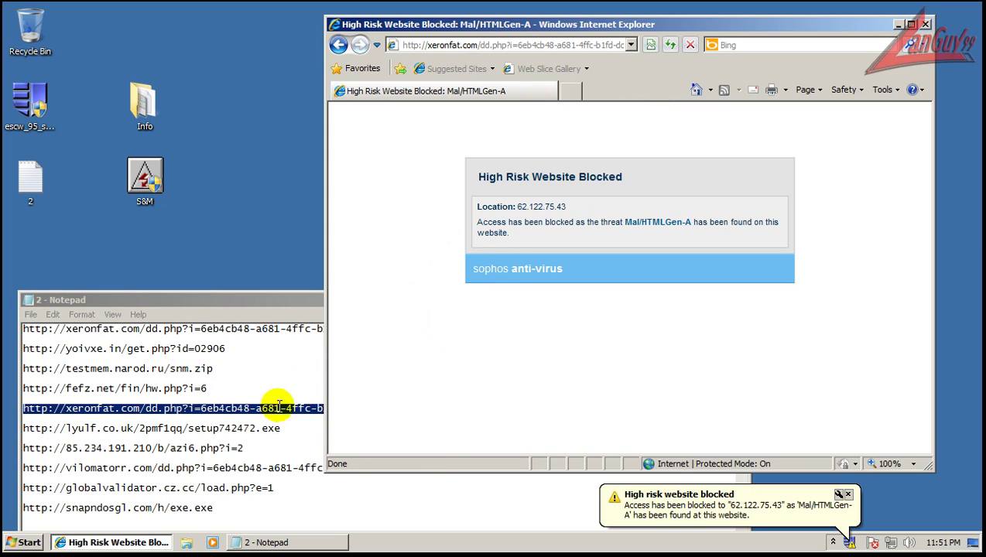
pyautogui.doubleClick(293, 430)
pyautogui.click(264, 428)
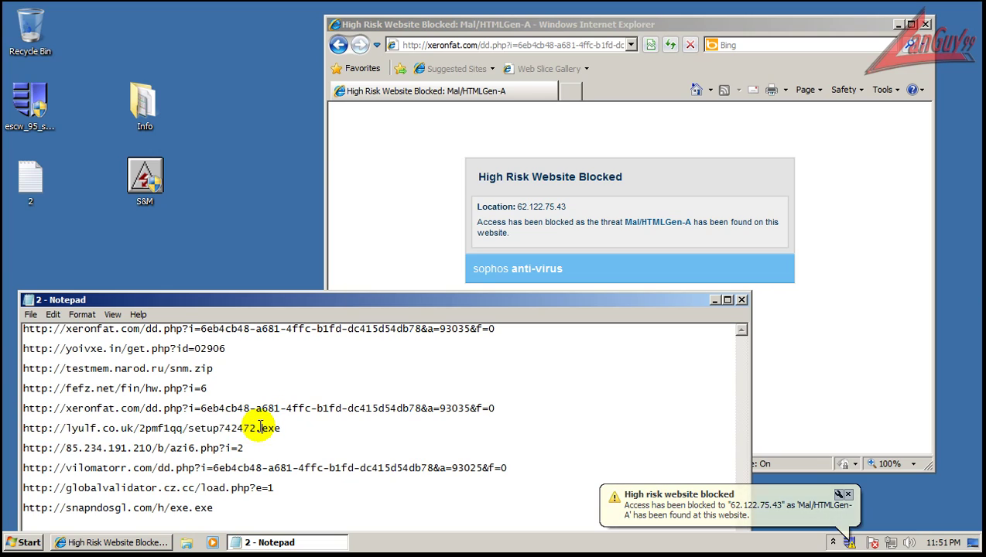
pyautogui.doubleClick(260, 429)
pyautogui.rightClick(261, 428)
pyautogui.click(315, 289)
pyautogui.click(529, 44)
pyautogui.rightClick(529, 45)
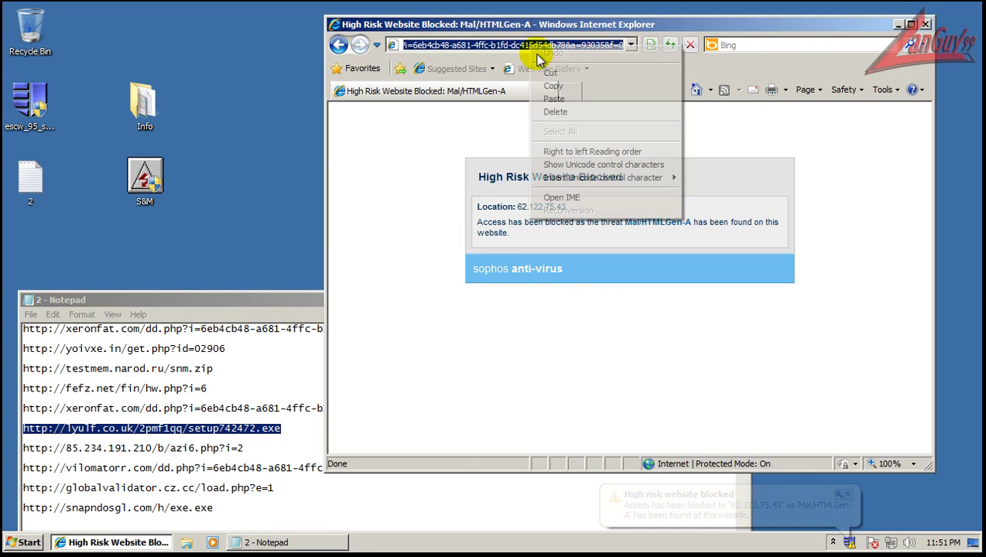
pyautogui.click(556, 99)
pyautogui.press('Return')
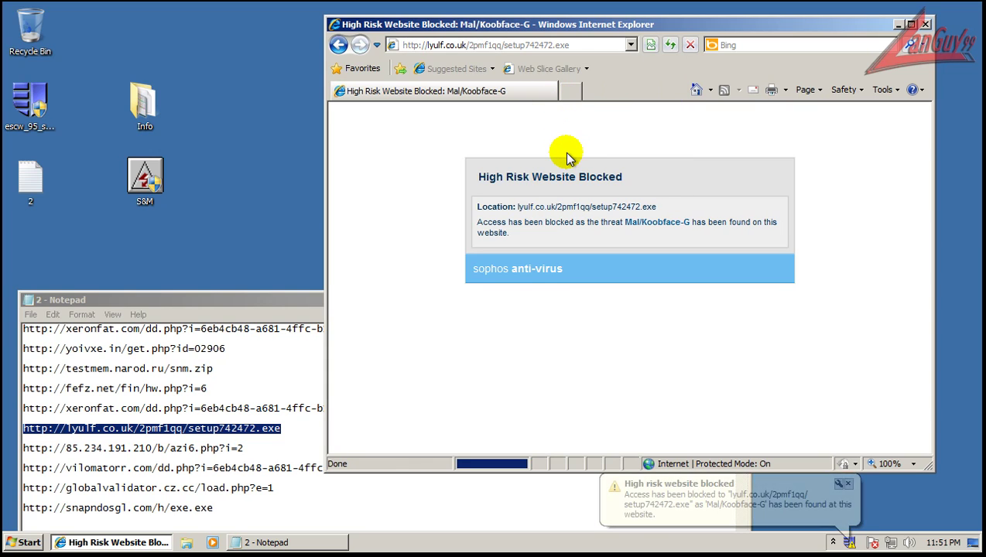
pyautogui.click(241, 448)
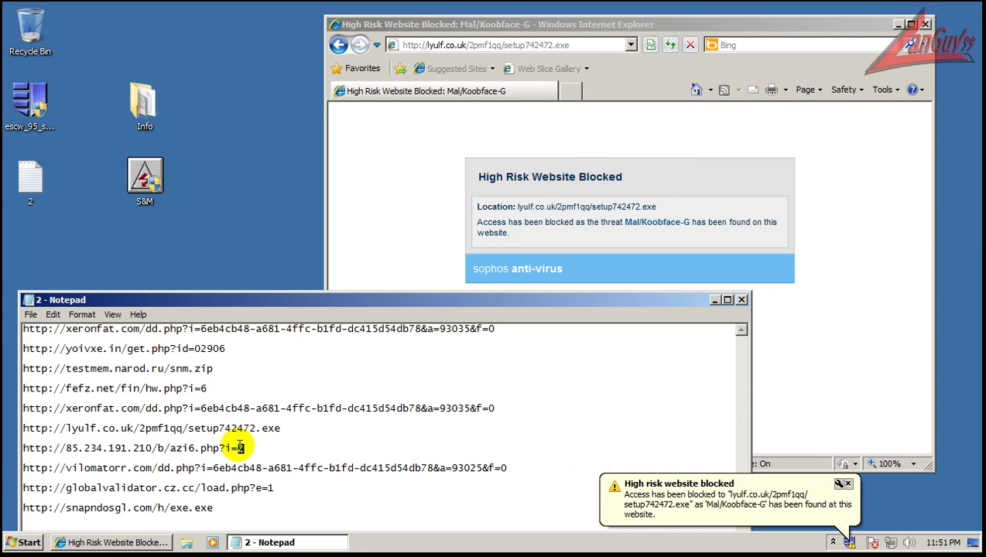
pyautogui.hotkey('shift', 'Home')
pyautogui.rightClick(232, 449)
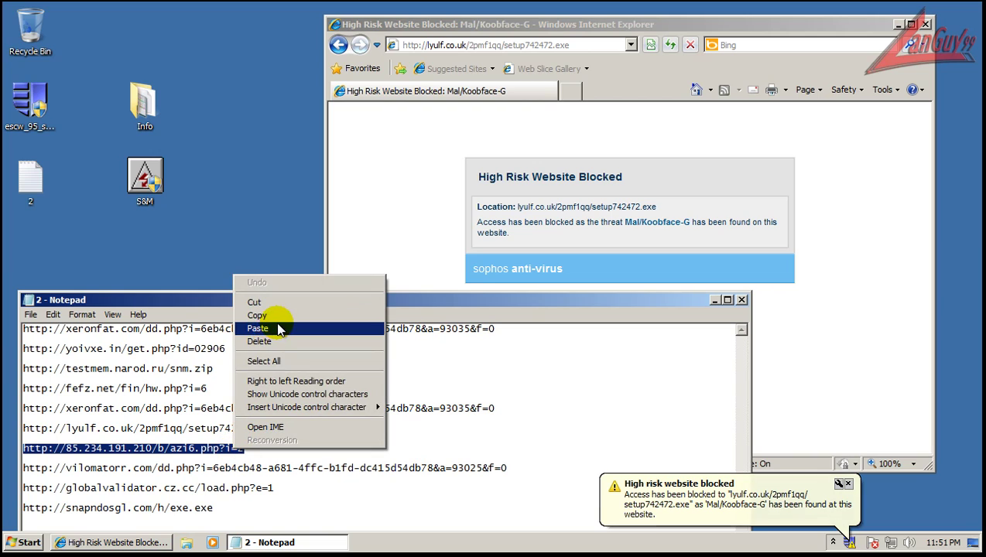
pyautogui.click(257, 315)
pyautogui.click(552, 45)
pyautogui.rightClick(551, 45)
pyautogui.click(594, 94)
pyautogui.press('Return')
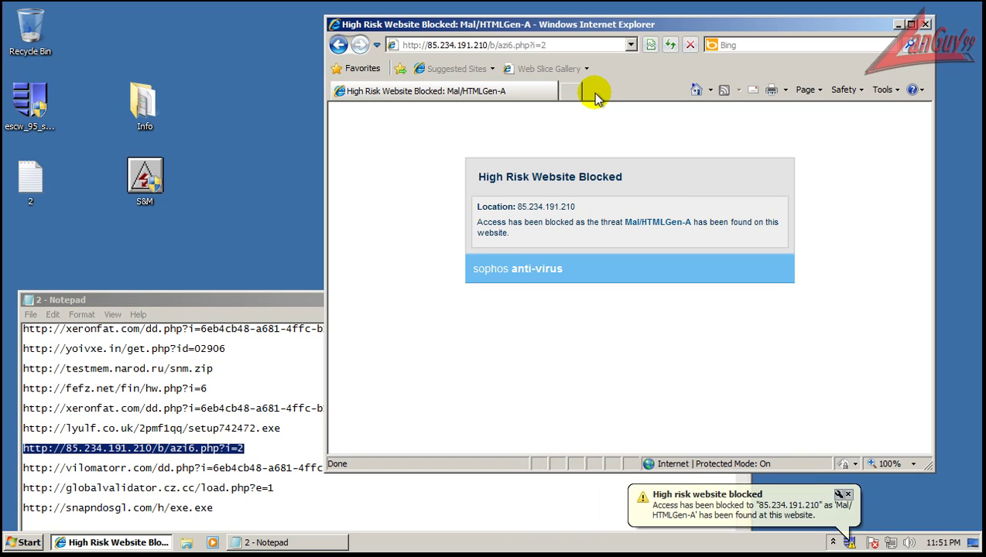
# Step: Copy the full vilomatorr.com URL from the list and visit it in Internet Explorer
pyautogui.click(298, 469)
pyautogui.click(507, 468)
pyautogui.hotkey('shift', 'Home')
pyautogui.rightClick(489, 467)
pyautogui.click(542, 334)
pyautogui.click(572, 44)
pyautogui.rightClick(574, 46)
pyautogui.click(598, 98)
pyautogui.press('Return')
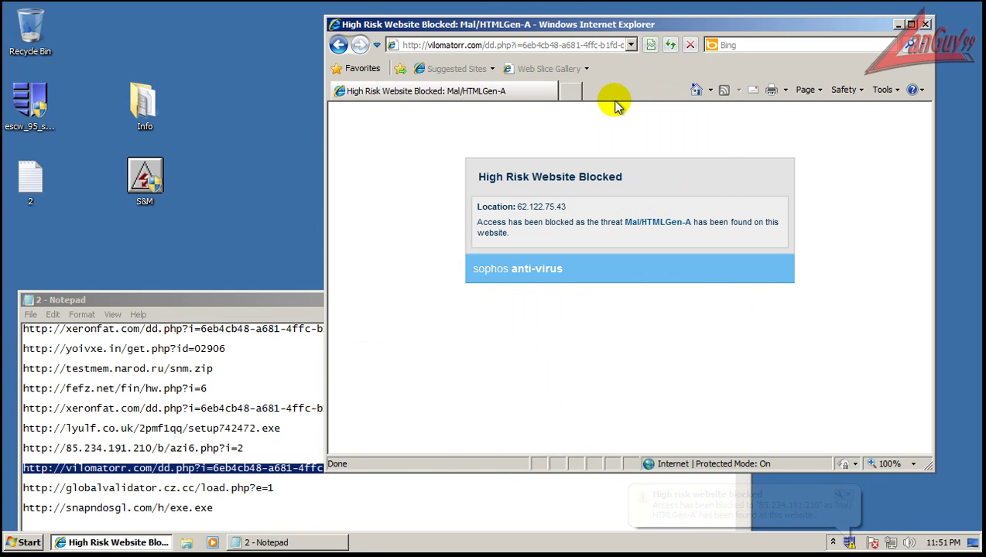
pyautogui.doubleClick(285, 489)
pyautogui.rightClick(253, 490)
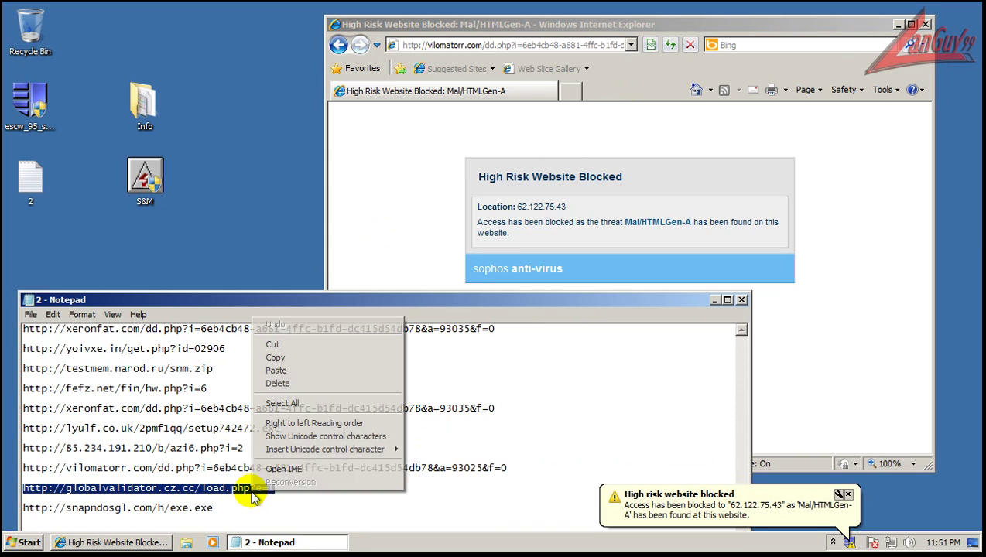
pyautogui.click(320, 364)
pyautogui.click(522, 44)
pyautogui.rightClick(527, 47)
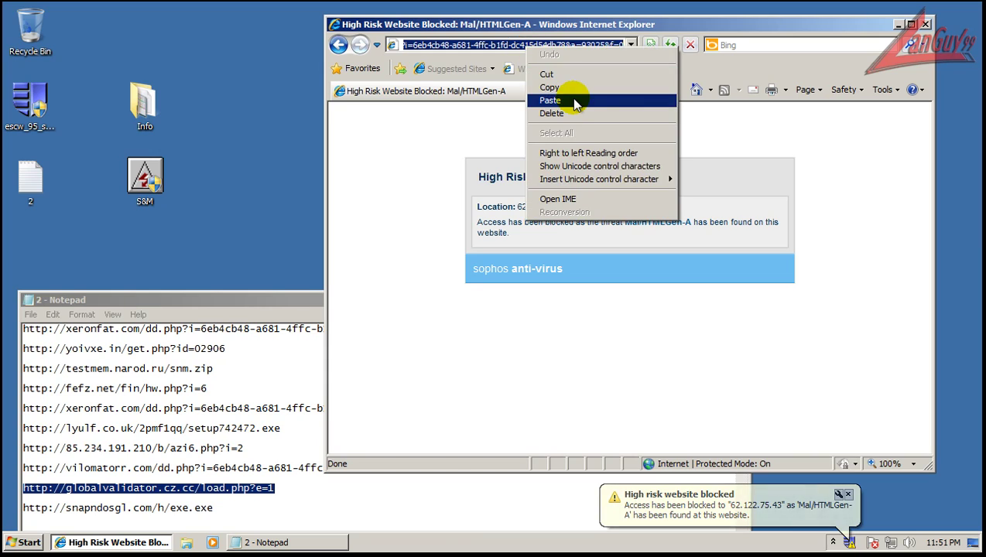
pyautogui.click(550, 100)
pyautogui.press('Return')
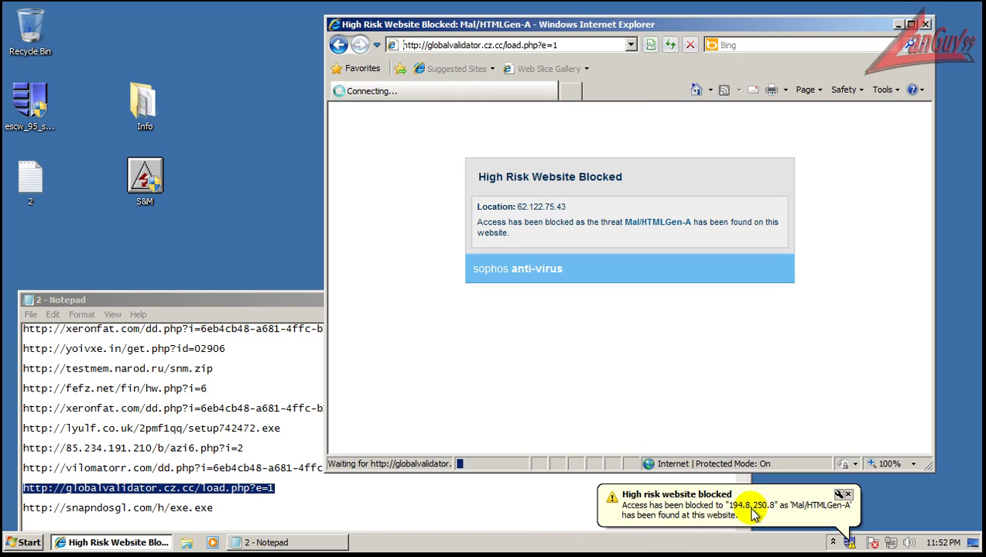
# Step: Paste the copied globalvalidator.cz.cc URL over the snapndosgl.com line at the end of the list
pyautogui.doubleClick(216, 502)
pyautogui.rightClick(215, 498)
pyautogui.click(225, 384)
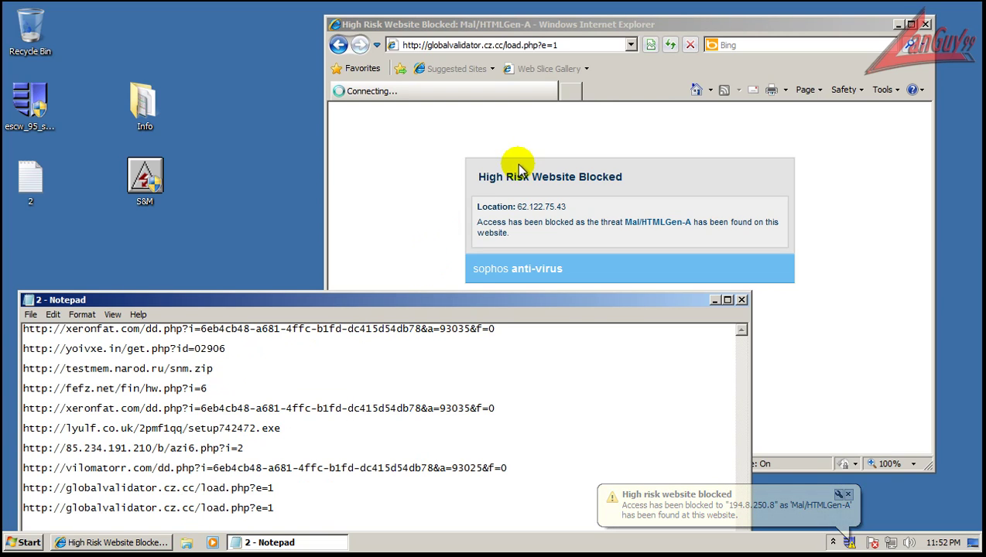
pyautogui.click(571, 91)
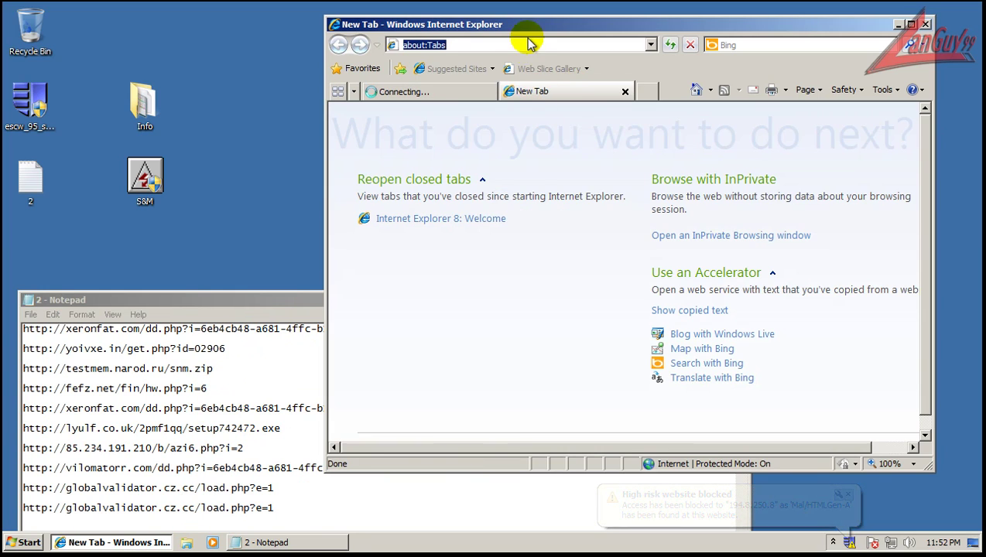
pyautogui.rightClick(523, 38)
pyautogui.rightClick(501, 45)
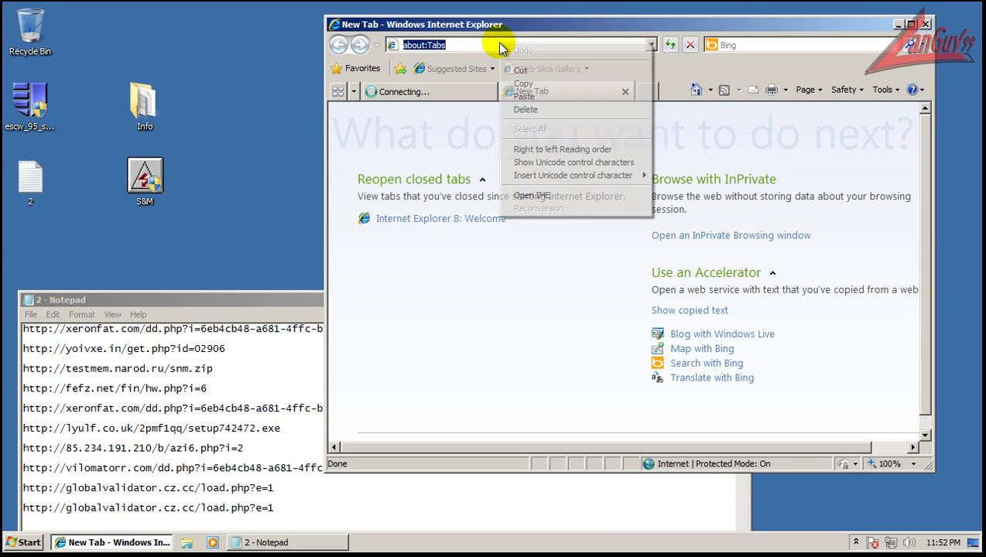
pyautogui.click(554, 98)
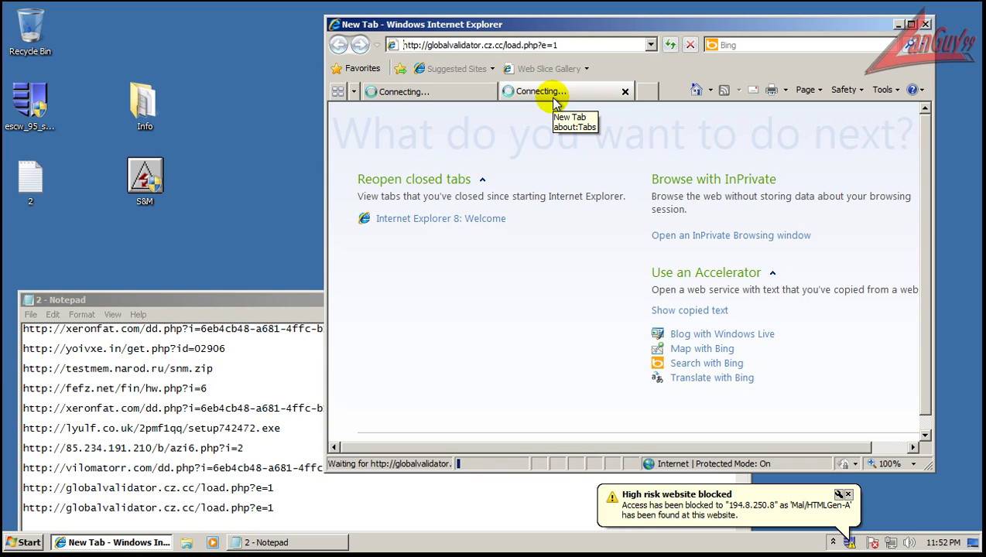
pyautogui.click(464, 92)
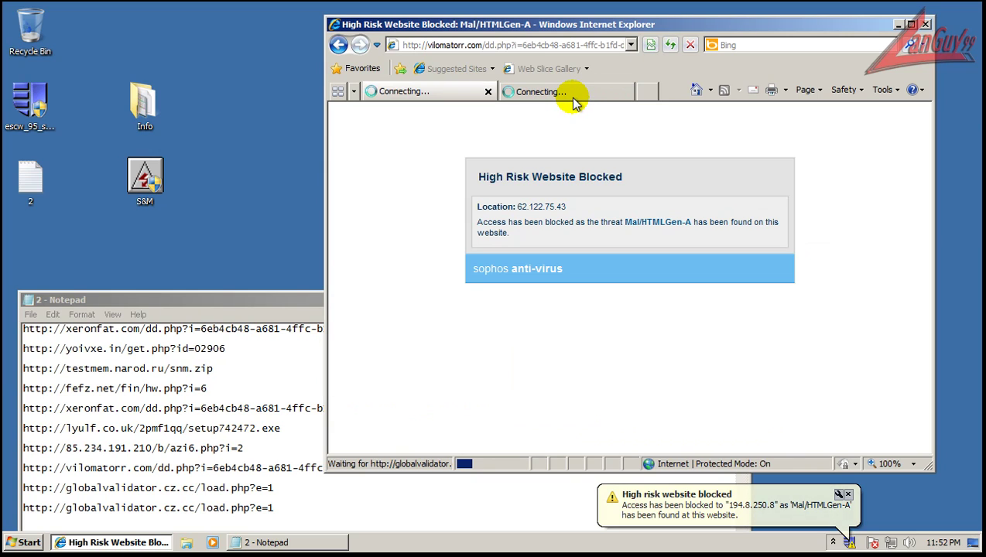
pyautogui.click(573, 100)
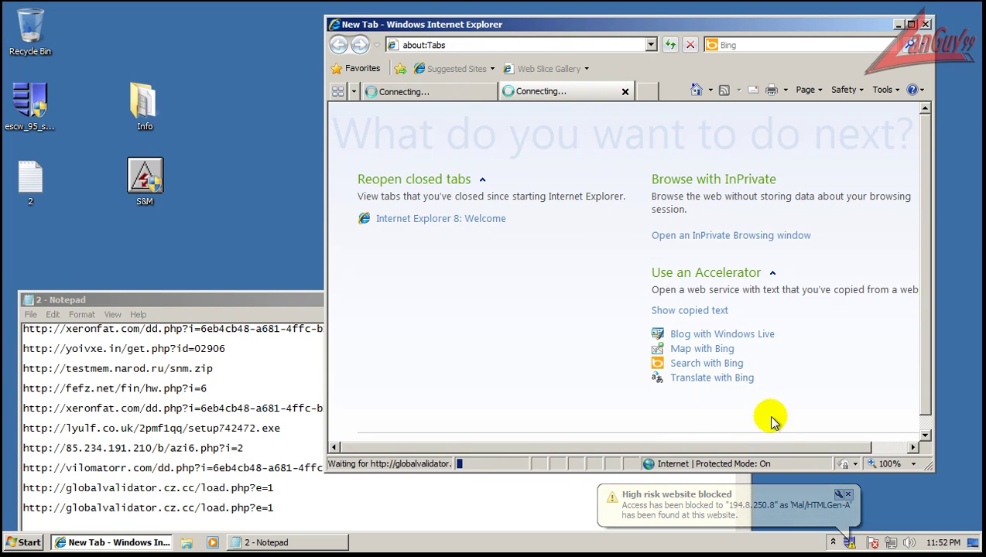
pyautogui.click(849, 494)
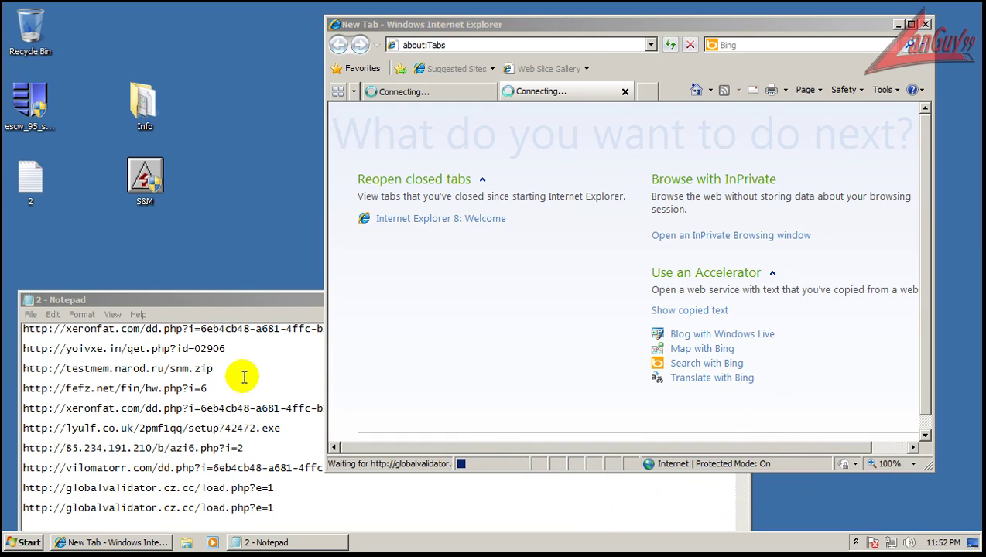
# Step: Move the Notepad window higher, delete all URLs from the list and switch back to Internet Explorer
pyautogui.moveTo(223, 301); pyautogui.dragTo(231, 254)
pyautogui.moveTo(296, 460); pyautogui.dragTo(4, 178)
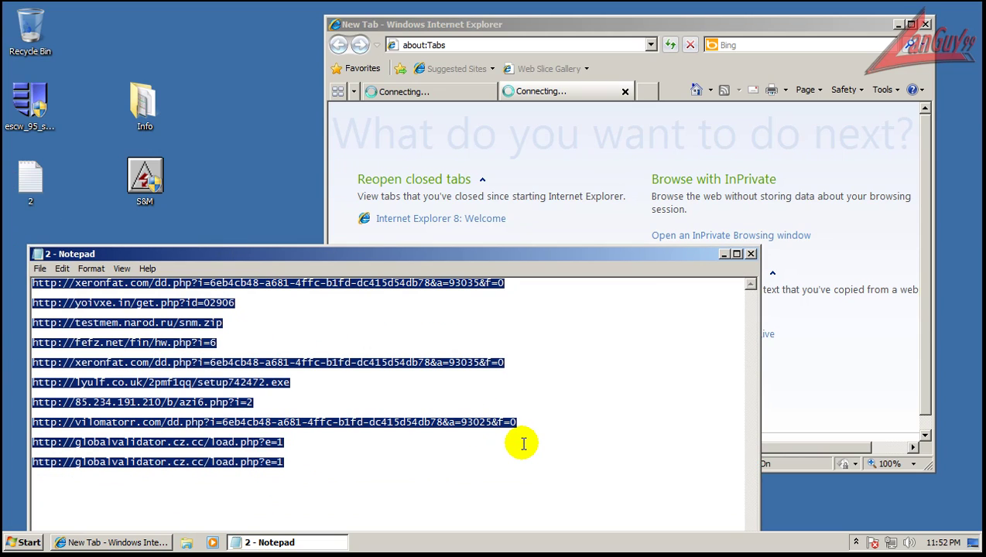
pyautogui.press('Delete')
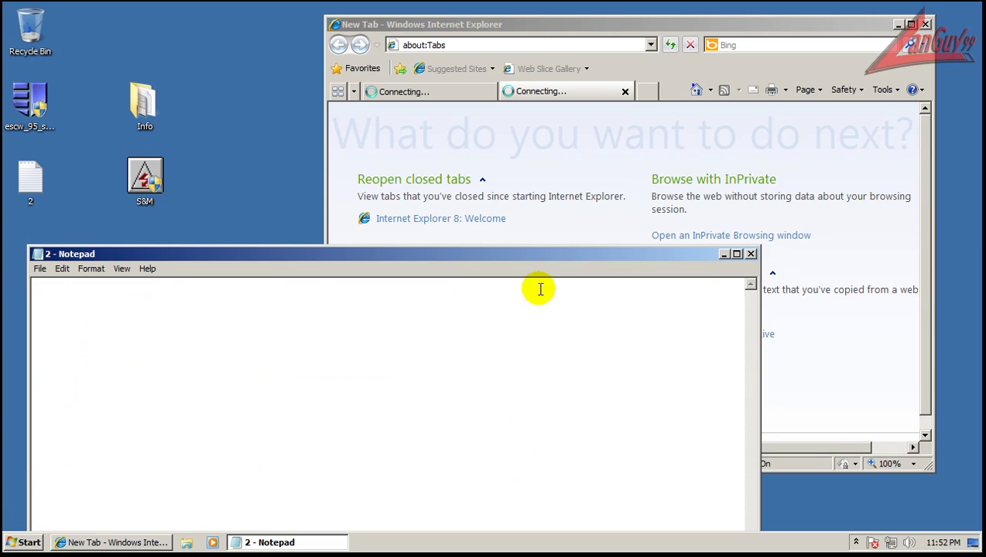
pyautogui.click(602, 29)
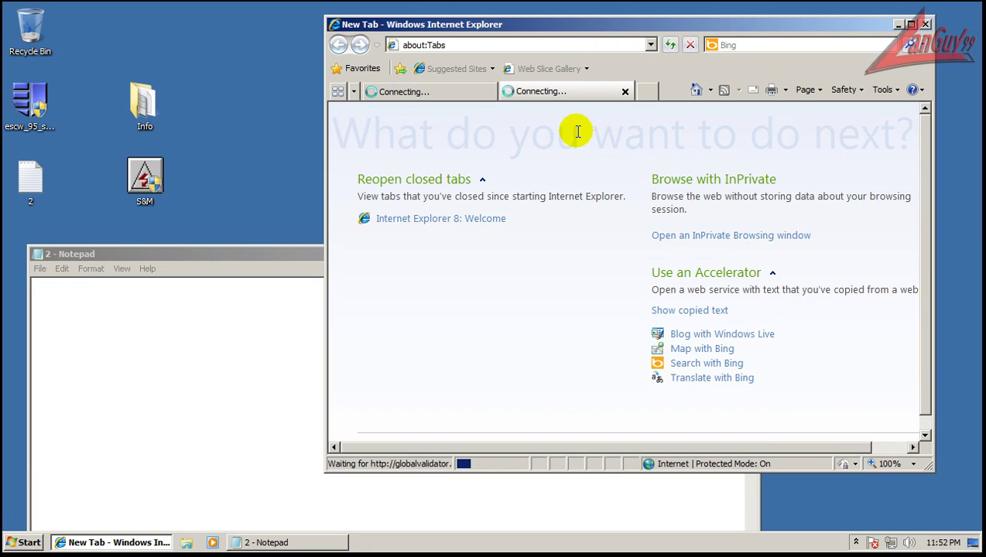
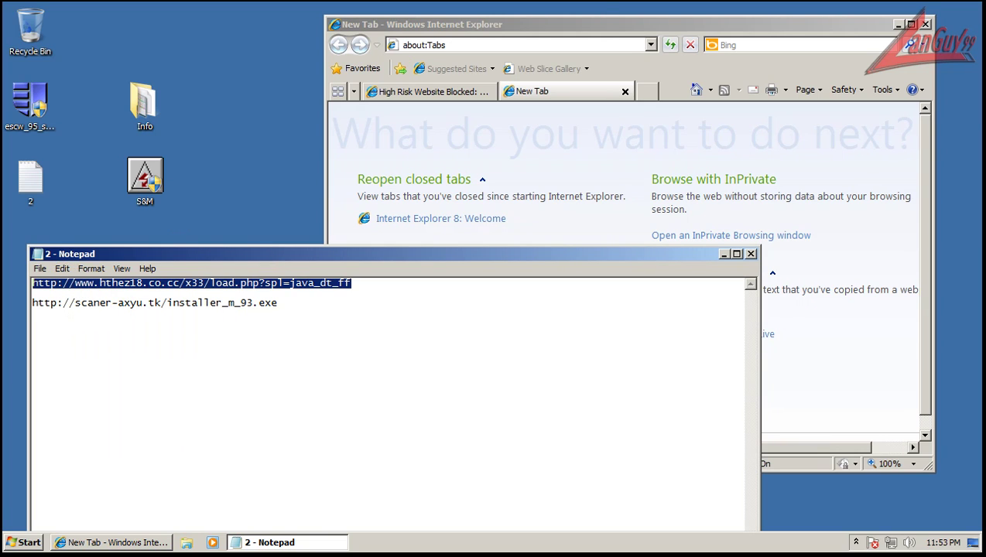
pyautogui.click(568, 27)
pyautogui.click(569, 45)
pyautogui.rightClick(571, 45)
pyautogui.click(623, 97)
pyautogui.press('Return')
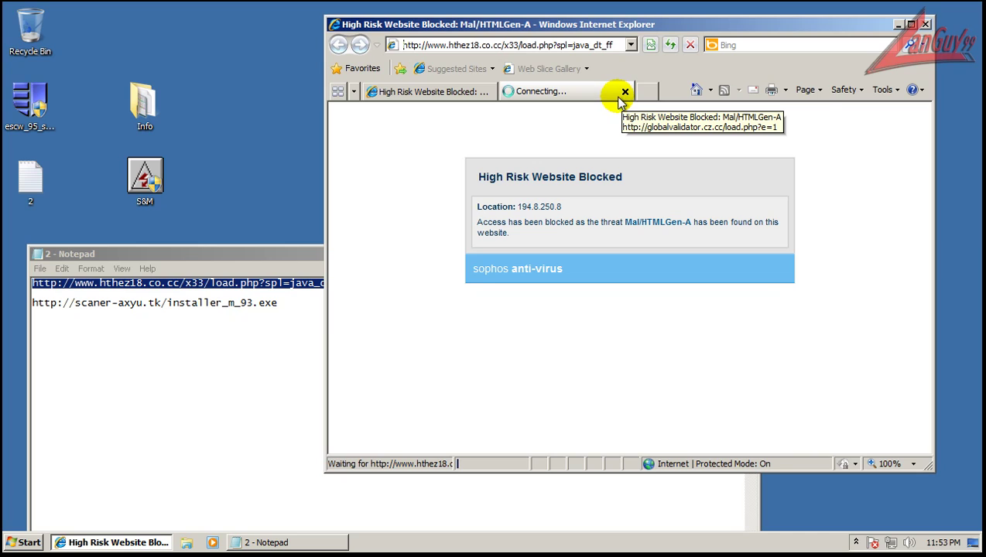
pyautogui.click(470, 91)
pyautogui.hotkey('ctrl', 'w')
pyautogui.click(286, 304)
pyautogui.hotkey('shift', 'Home')
pyautogui.rightClick(256, 311)
pyautogui.click(300, 358)
pyautogui.click(520, 46)
pyautogui.rightClick(522, 46)
pyautogui.click(561, 97)
pyautogui.press('Return')
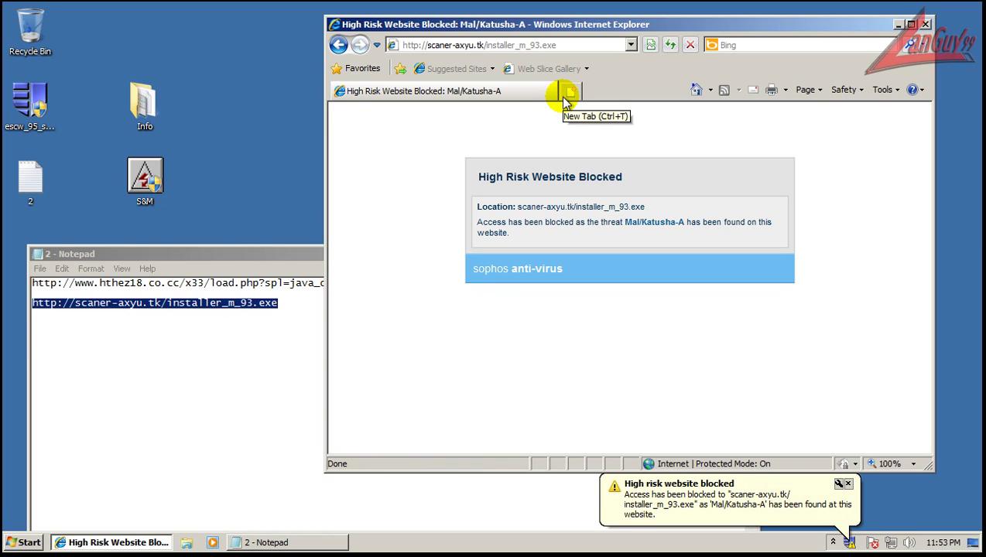
# Step: Close the URL list in Notepad and the Internet Explorer window
pyautogui.click(309, 252)
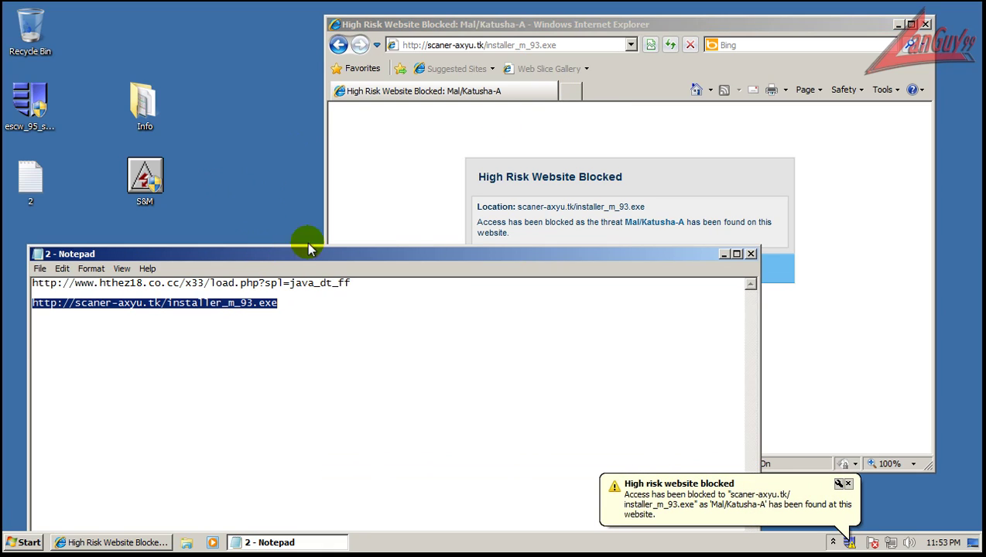
pyautogui.click(750, 255)
pyautogui.click(538, 287)
pyautogui.click(925, 24)
pyautogui.click(266, 236)
# Step: Move the Info folder beside the Recycle Bin and the S&M icon directly below it on the desktop
pyautogui.click(137, 108)
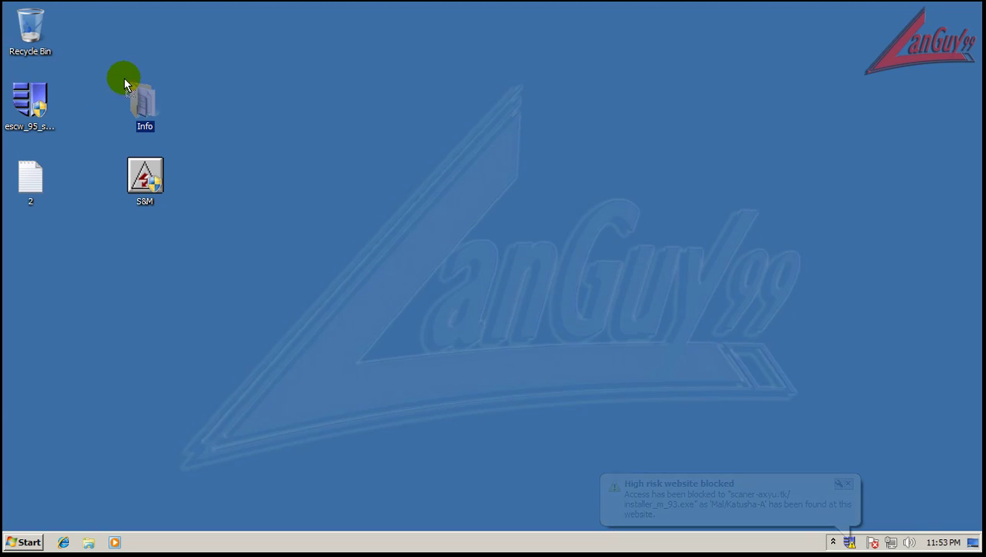
pyautogui.moveTo(102, 75); pyautogui.dragTo(110, 37)
pyautogui.moveTo(148, 181); pyautogui.dragTo(90, 103)
pyautogui.click(229, 158)
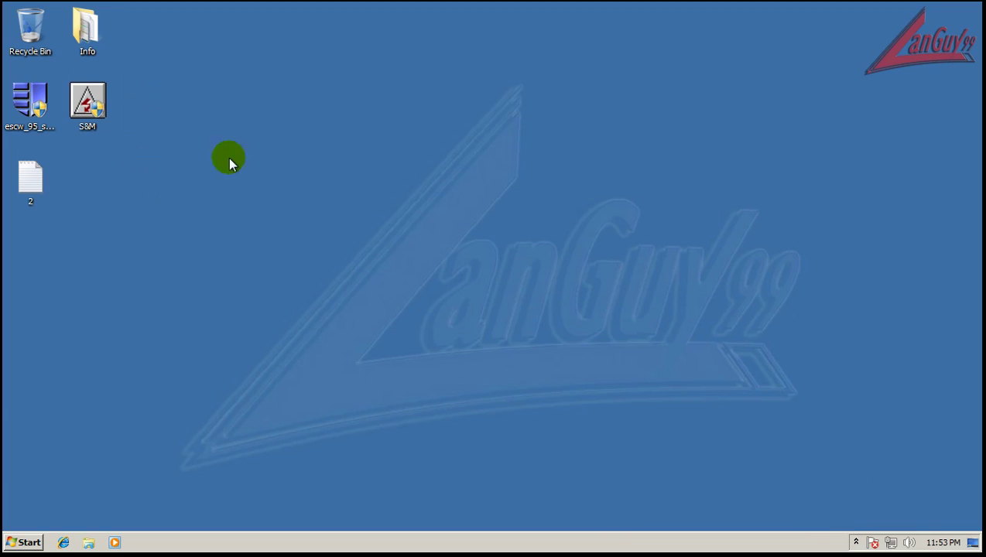
pyautogui.click(856, 543)
pyautogui.click(855, 543)
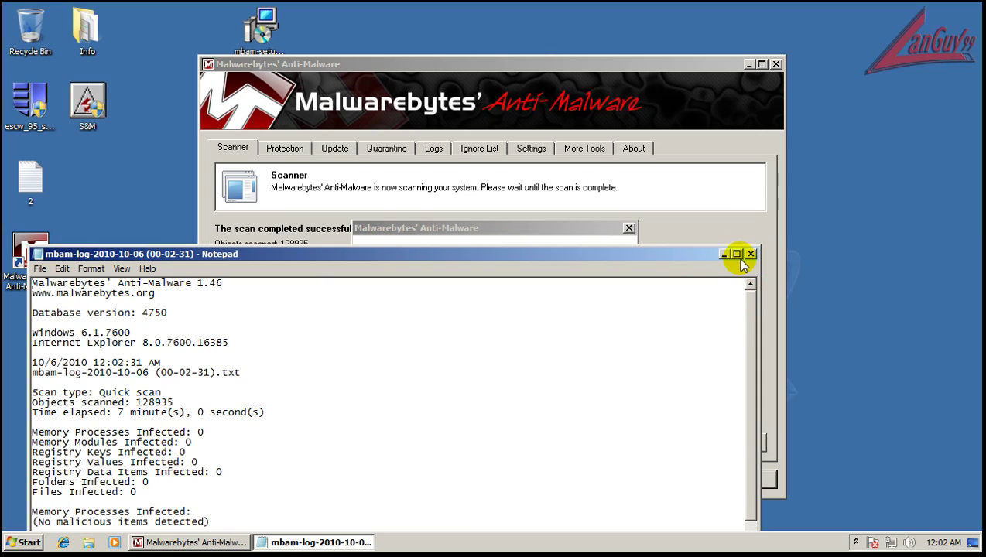
# Step: Close the scan log, exit Malwarebytes' Anti-Malware and move the mbam-setup-1.46 installer below the S&M icon
pyautogui.click(751, 256)
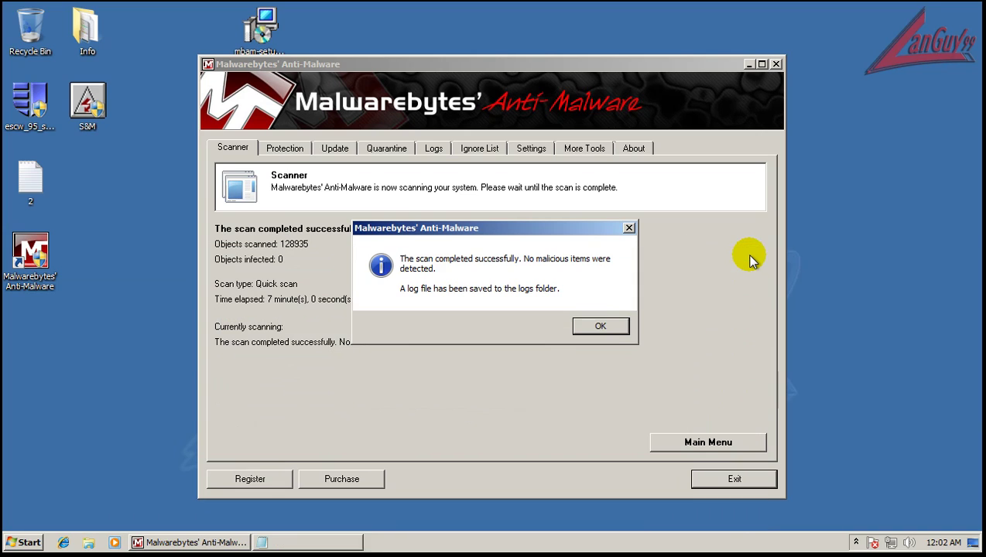
pyautogui.click(606, 329)
pyautogui.click(725, 480)
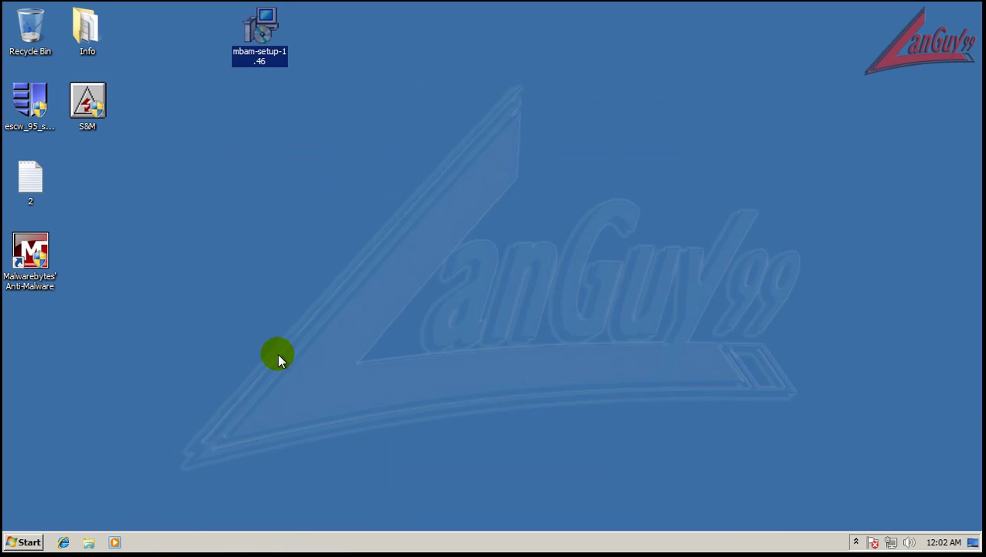
pyautogui.moveTo(240, 50); pyautogui.dragTo(73, 159)
pyautogui.click(231, 152)
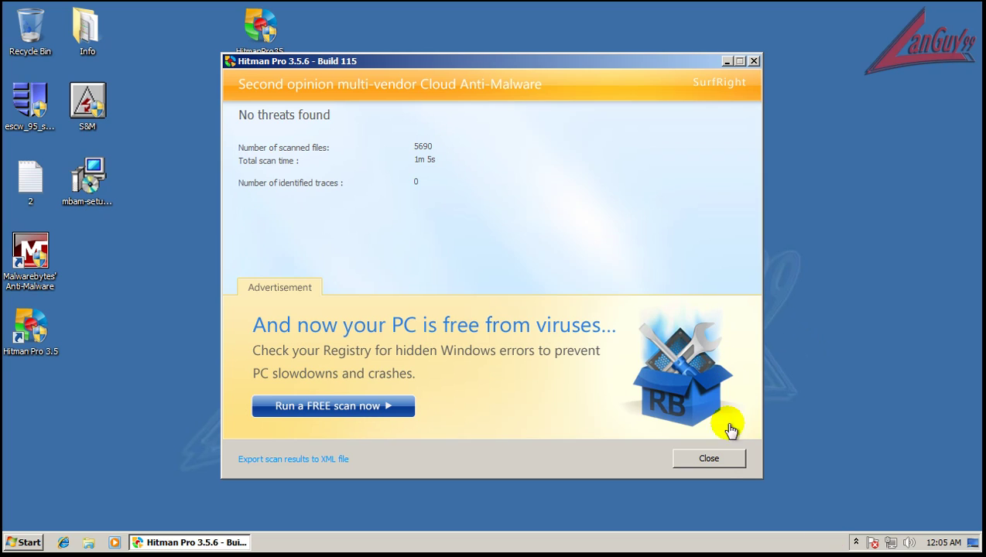
# Step: Close Hitman Pro and rearrange the desktop so S&M sits beside Info, with mbam-setup and HitmanPro35 below Info
pyautogui.click(725, 459)
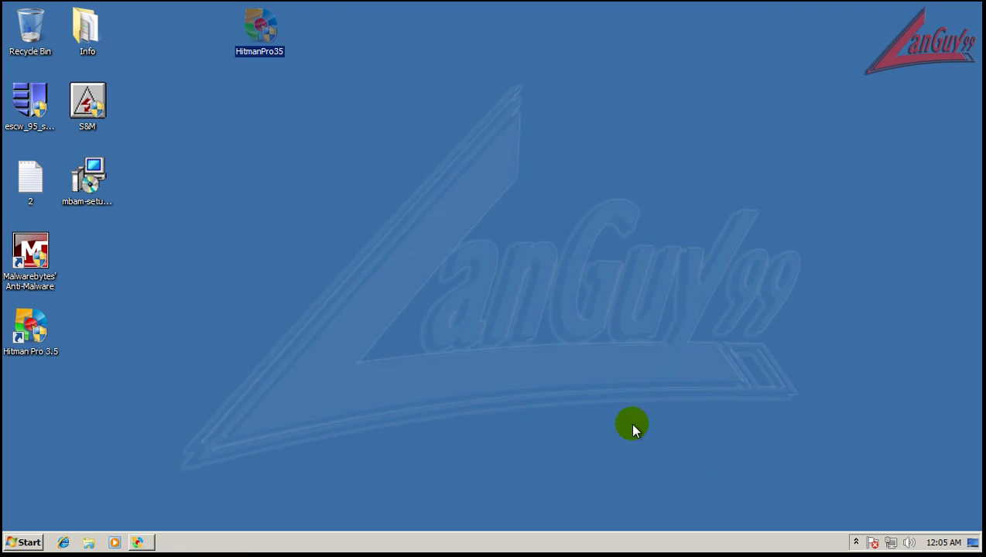
pyautogui.click(85, 106)
pyautogui.moveTo(131, 30); pyautogui.dragTo(143, 31)
pyautogui.moveTo(183, 104); pyautogui.dragTo(81, 31)
pyautogui.moveTo(86, 166); pyautogui.dragTo(97, 89)
pyautogui.click(261, 56)
pyautogui.moveTo(260, 55); pyautogui.dragTo(116, 164)
pyautogui.click(754, 374)
# Step: Open Sophos Endpoint Security and Control, approve its permission request and move its window slightly down
pyautogui.click(856, 541)
pyautogui.click(846, 484)
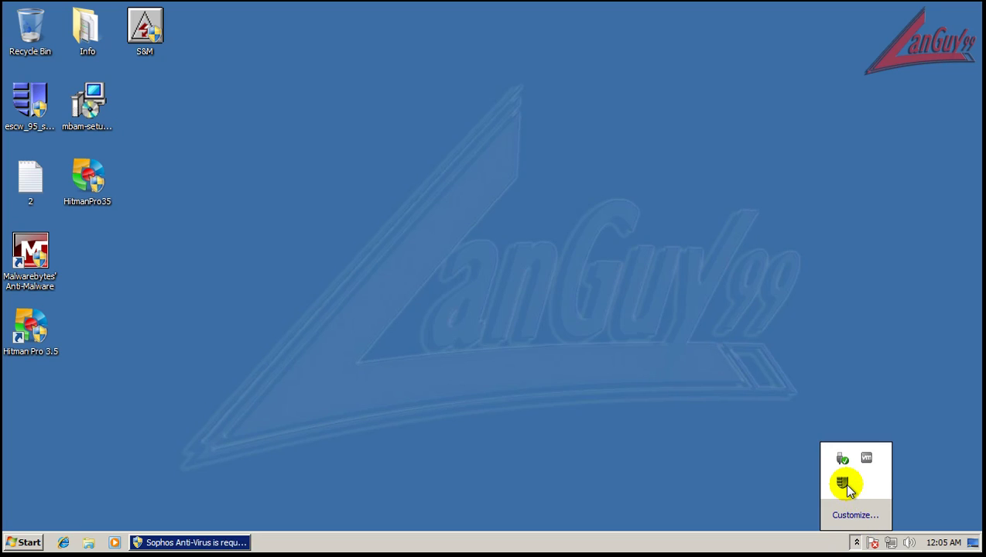
pyautogui.click(236, 542)
pyautogui.click(270, 154)
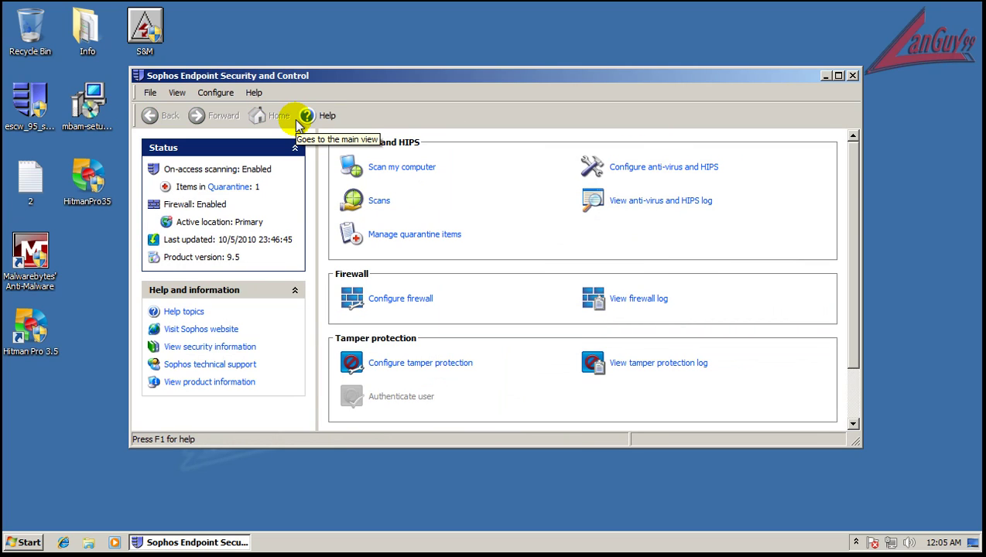
pyautogui.moveTo(384, 78); pyautogui.dragTo(406, 97)
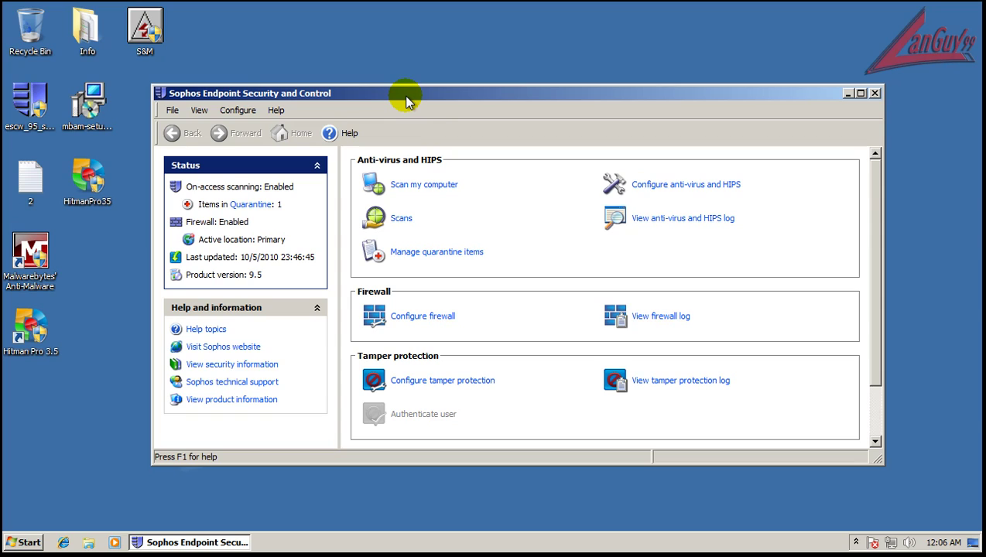
# Step: Examine the quarantined item's details in Quarantine manager and look over the Anti-Virus configuration options
pyautogui.click(251, 205)
pyautogui.click(370, 241)
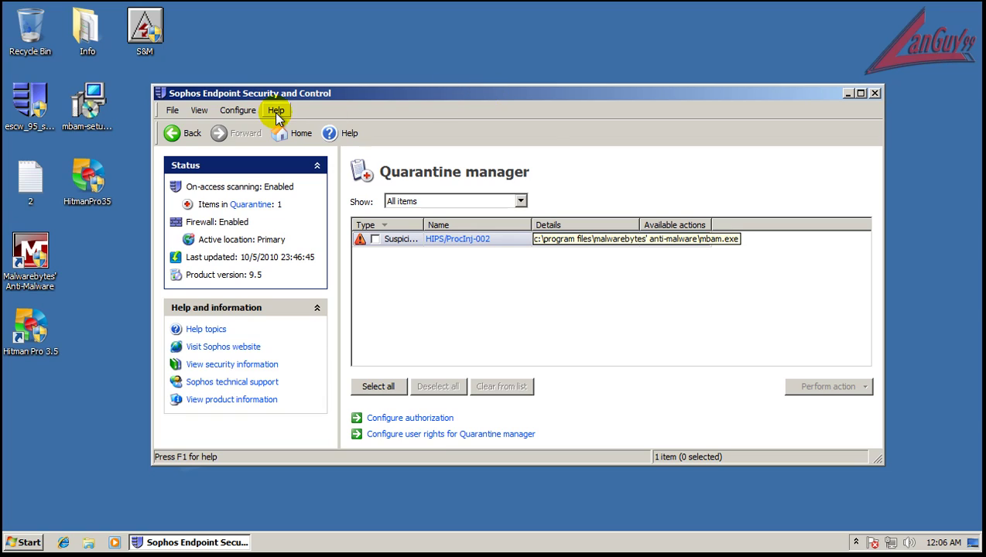
pyautogui.click(244, 112)
pyautogui.moveTo(294, 130)
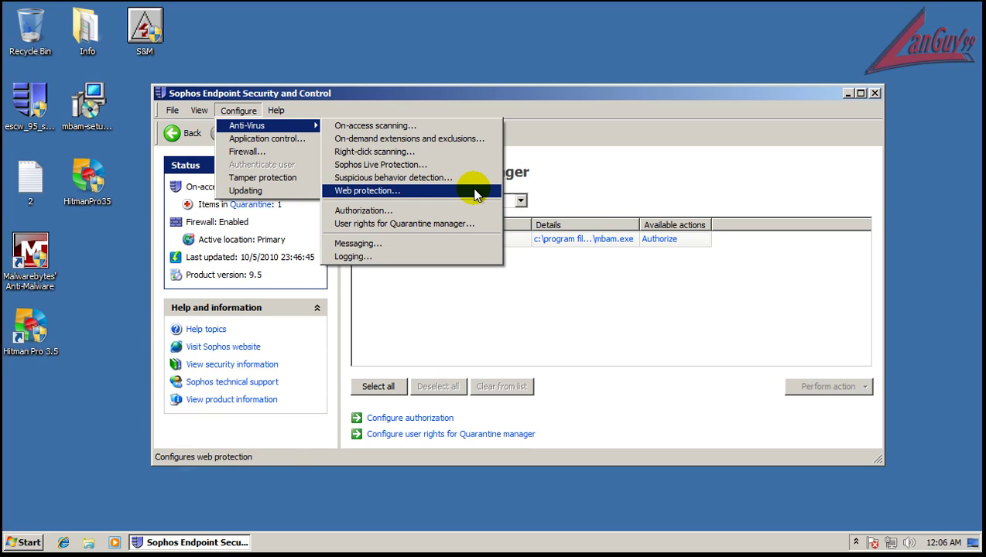
pyautogui.click(457, 95)
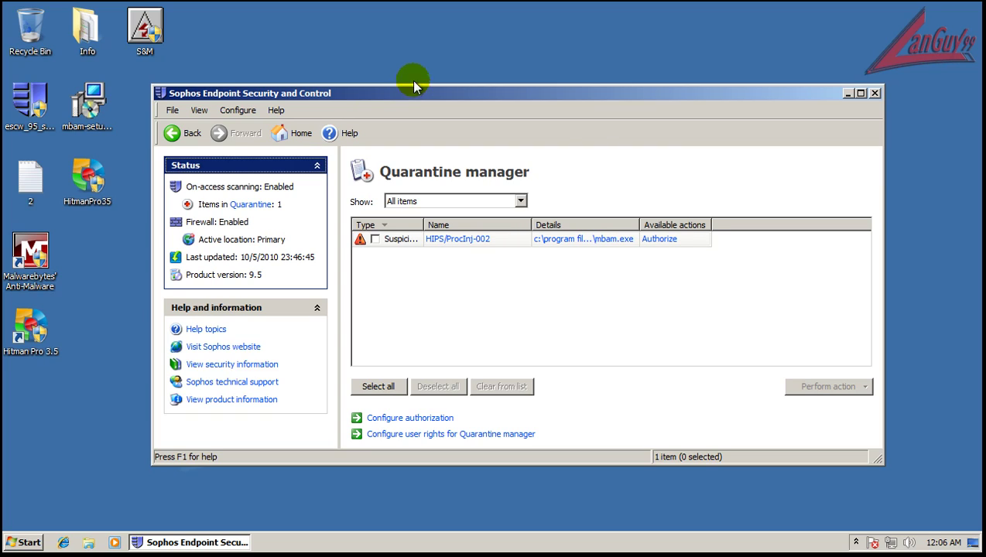
# Step: Close Sophos Endpoint Security and Control and open Task Manager's process list with processes from all users shown
pyautogui.click(861, 94)
pyautogui.click(974, 9)
pyautogui.rightClick(334, 540)
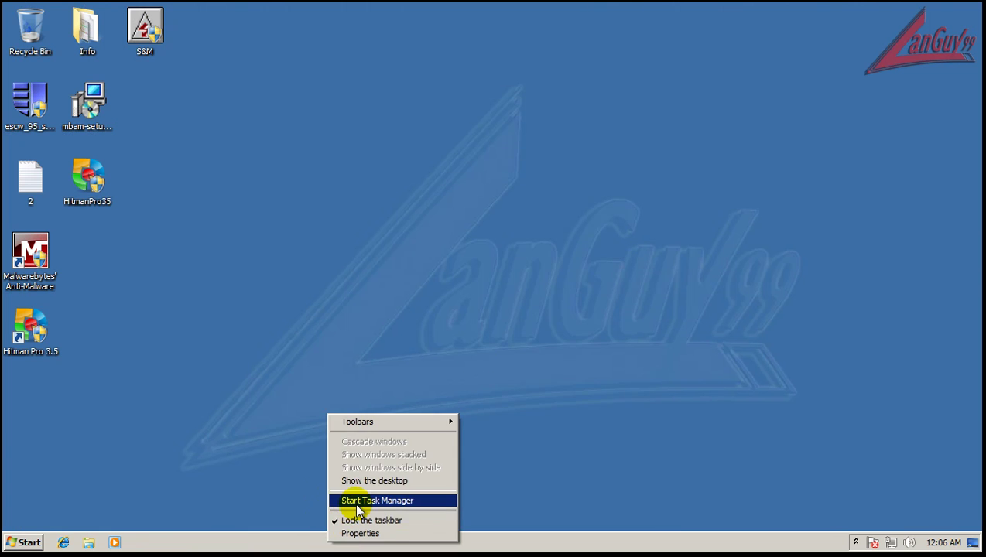
pyautogui.click(356, 501)
pyautogui.moveTo(193, 20); pyautogui.dragTo(342, 57)
pyautogui.click(246, 98)
pyautogui.click(309, 348)
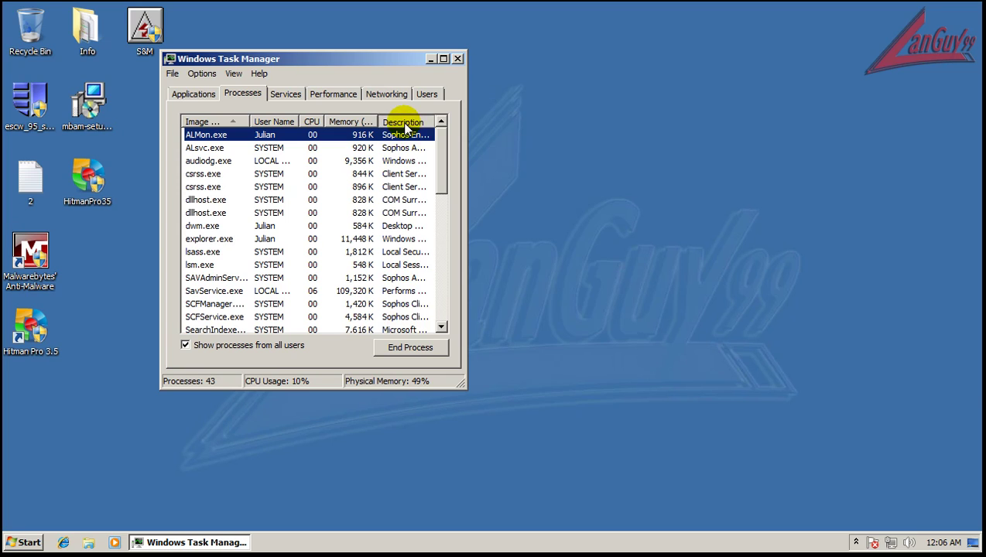
# Step: Sort the processes by description and enlarge the Task Manager window and its Description column for easier reading
pyautogui.click(402, 124)
pyautogui.moveTo(465, 387); pyautogui.dragTo(564, 492)
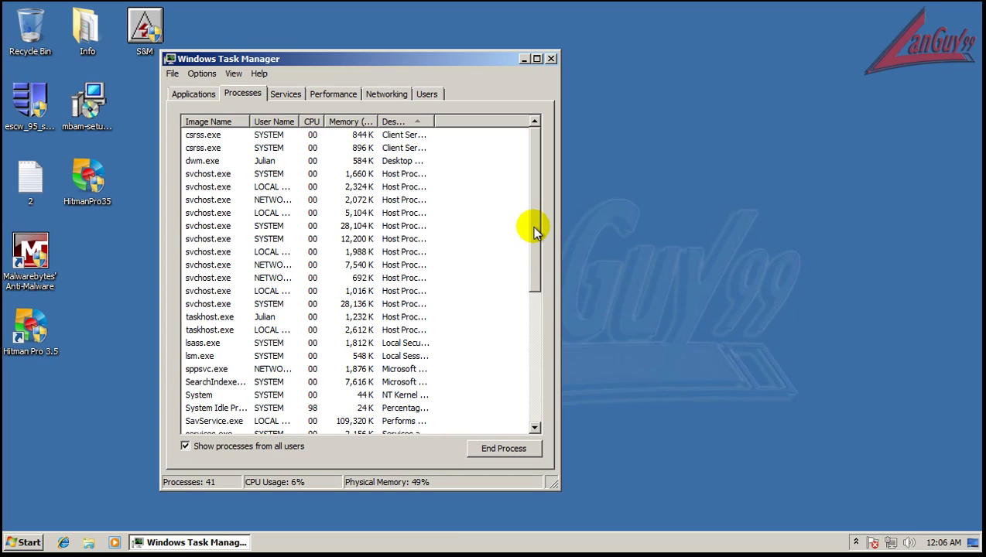
pyautogui.click(855, 542)
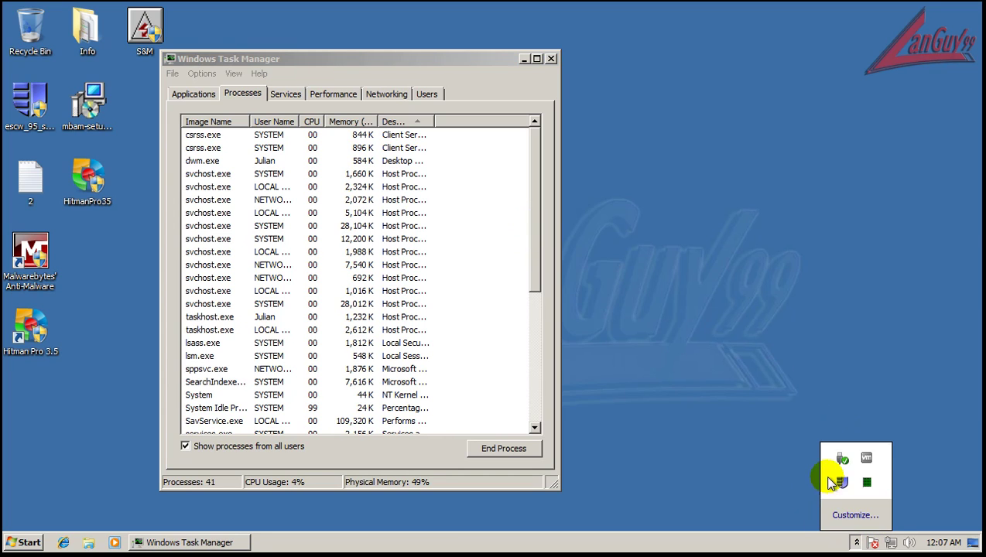
pyautogui.click(763, 460)
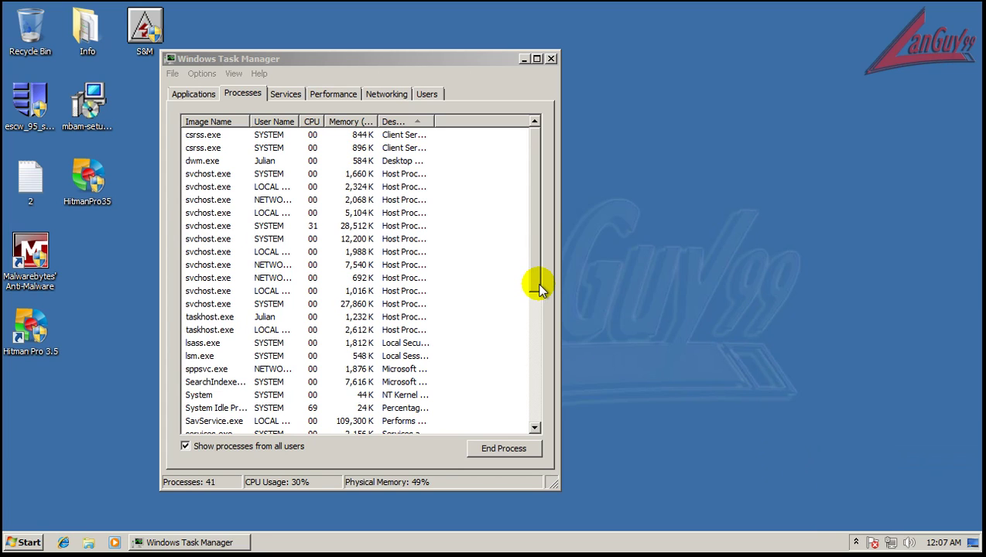
pyautogui.moveTo(535, 281); pyautogui.dragTo(540, 333)
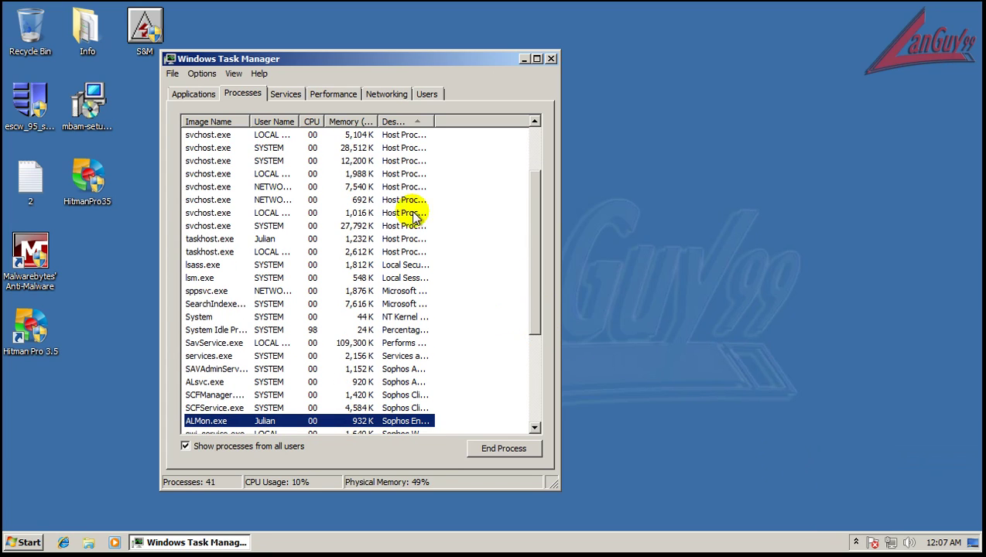
pyautogui.moveTo(435, 122); pyautogui.dragTo(555, 119)
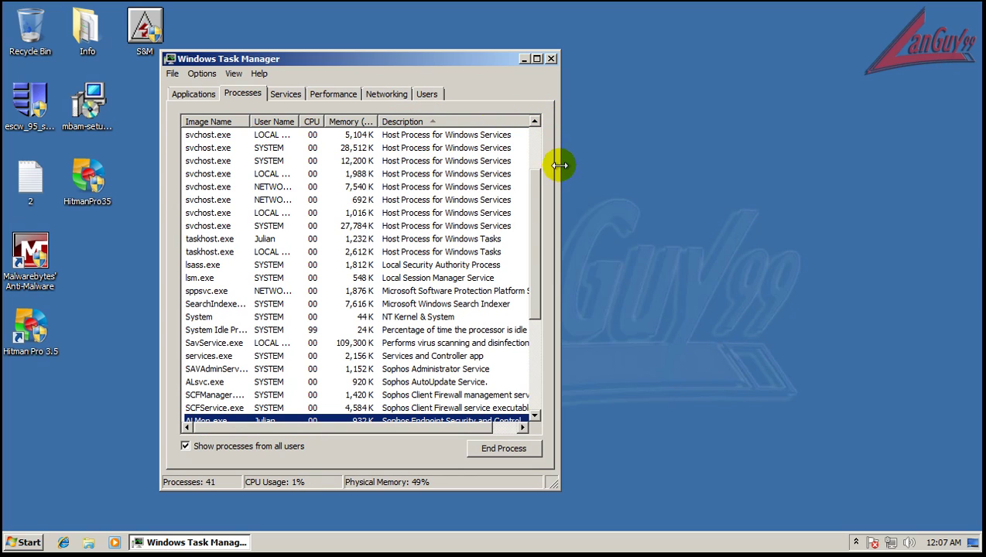
# Step: Examine the memory use and descriptions of SavService.exe and the other Sophos processes
pyautogui.moveTo(537, 193); pyautogui.dragTo(467, 260)
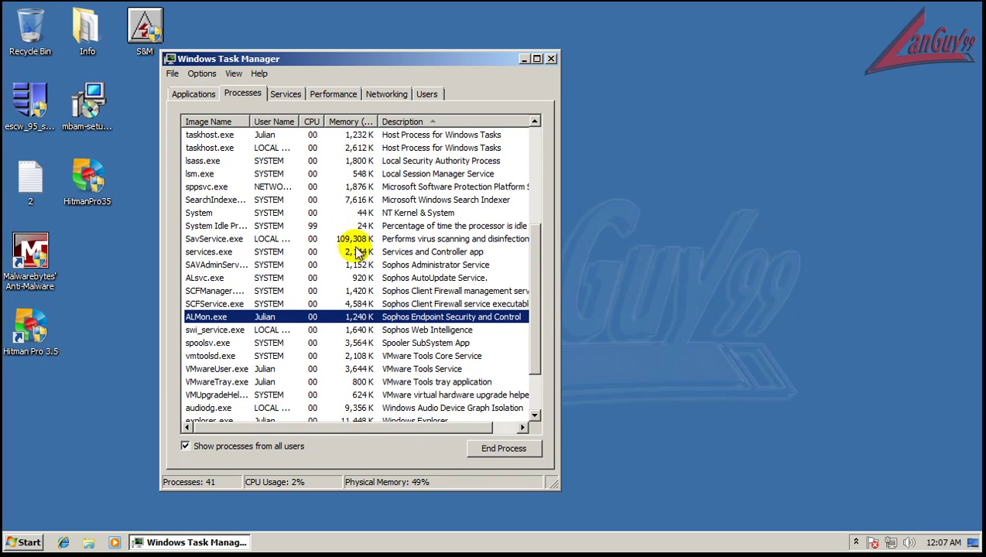
pyautogui.click(404, 241)
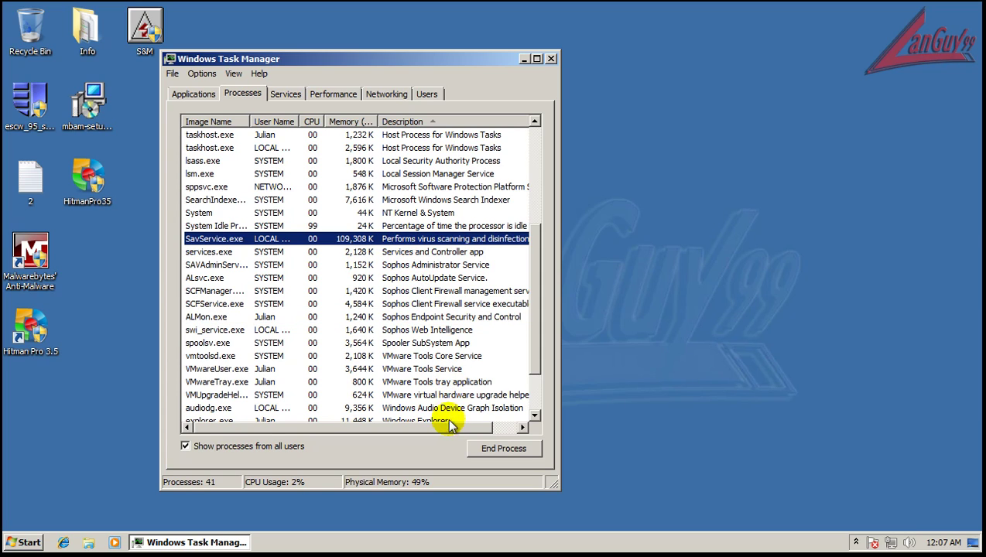
pyautogui.click(494, 427)
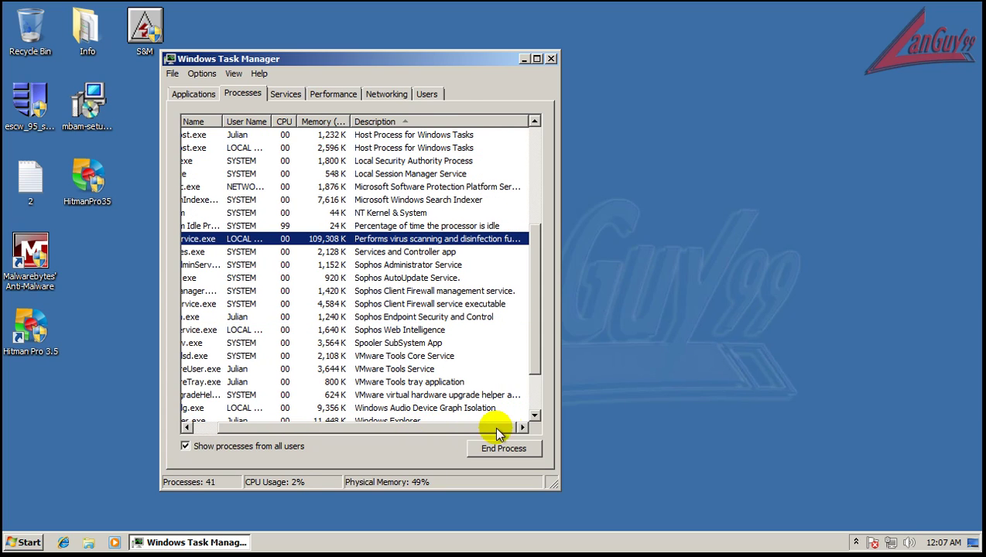
pyautogui.click(533, 122)
pyautogui.click(533, 122)
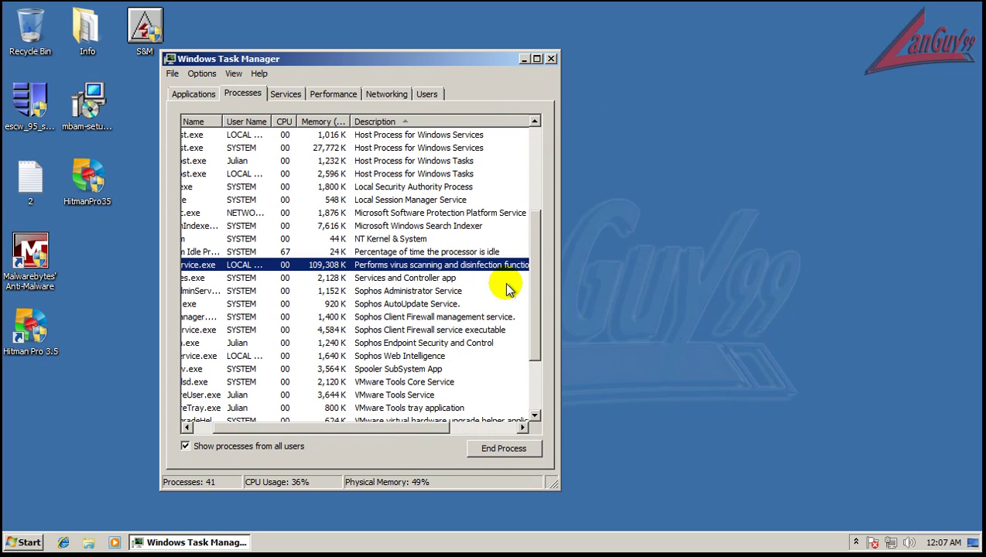
pyautogui.moveTo(407, 427); pyautogui.dragTo(334, 427)
pyautogui.scroll(-1, 535, 342)
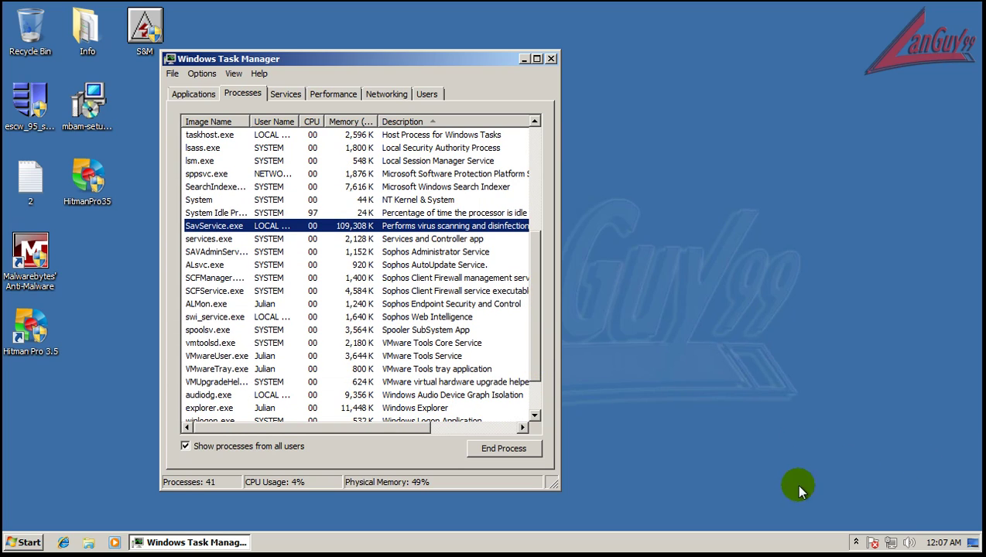
pyautogui.click(407, 256)
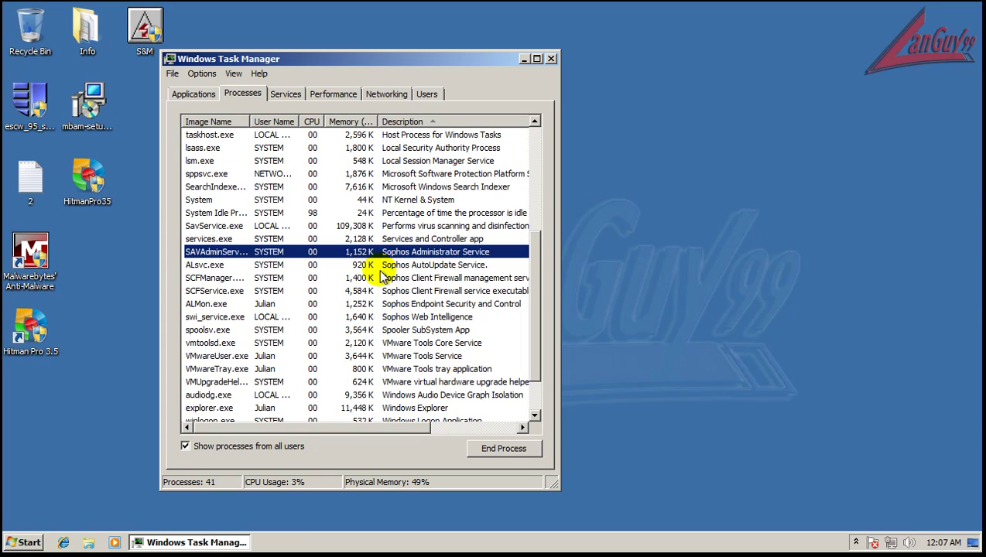
pyautogui.click(383, 266)
pyautogui.click(391, 278)
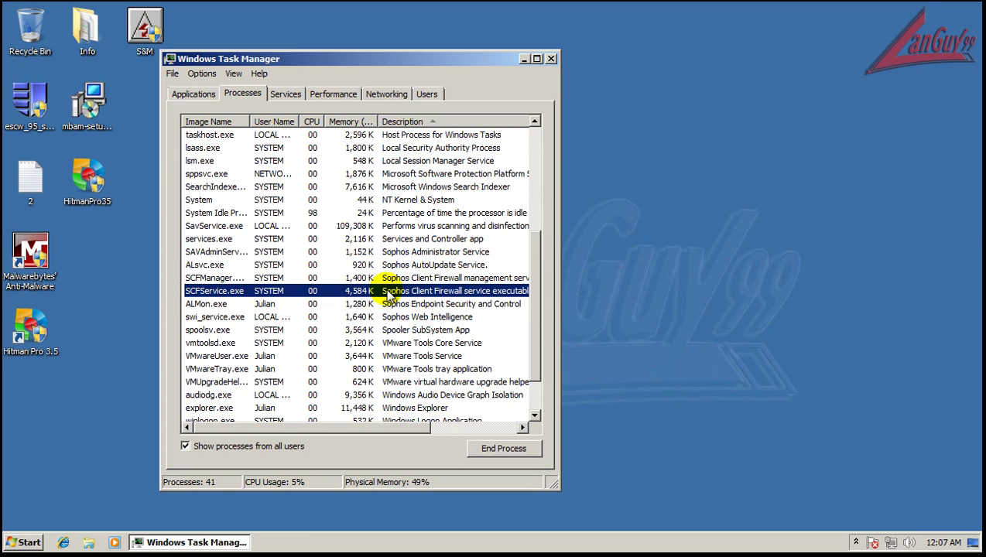
pyautogui.click(391, 304)
pyautogui.click(393, 317)
pyautogui.click(399, 331)
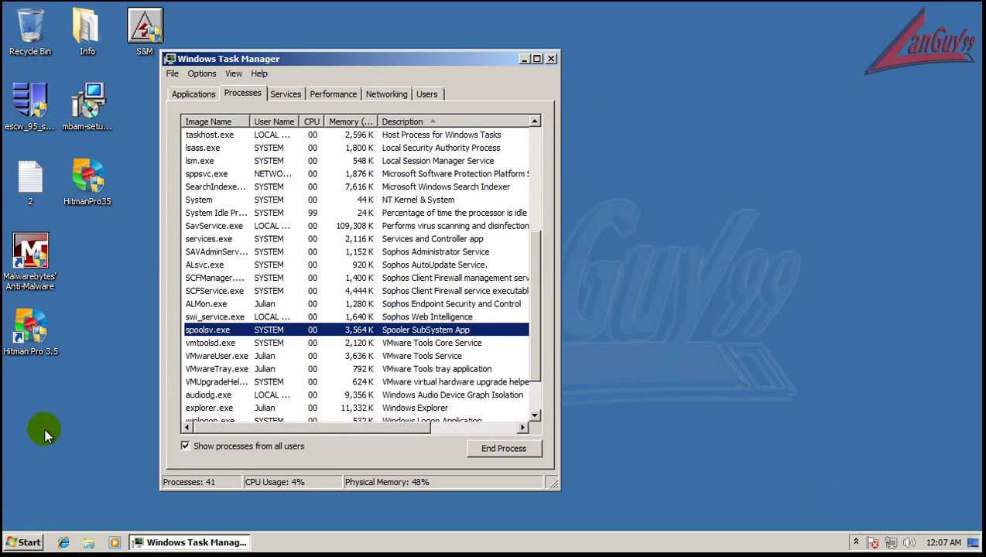
# Step: Restart the computer
pyautogui.click(22, 542)
pyautogui.click(259, 514)
pyautogui.click(302, 490)
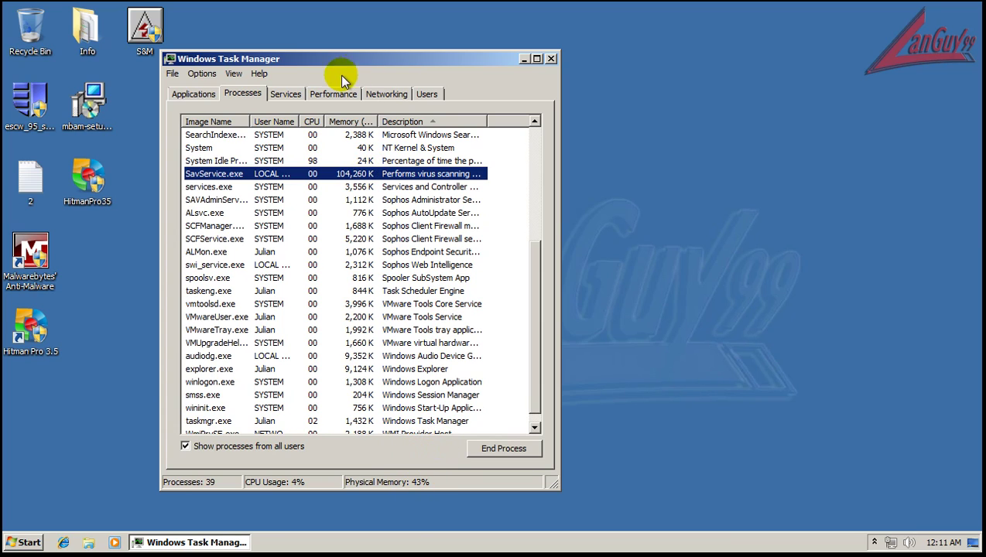
# Step: Review the processes, services, performance graphs and running applications in Task Manager after the restart, and close it
pyautogui.moveTo(367, 62); pyautogui.dragTo(399, 56)
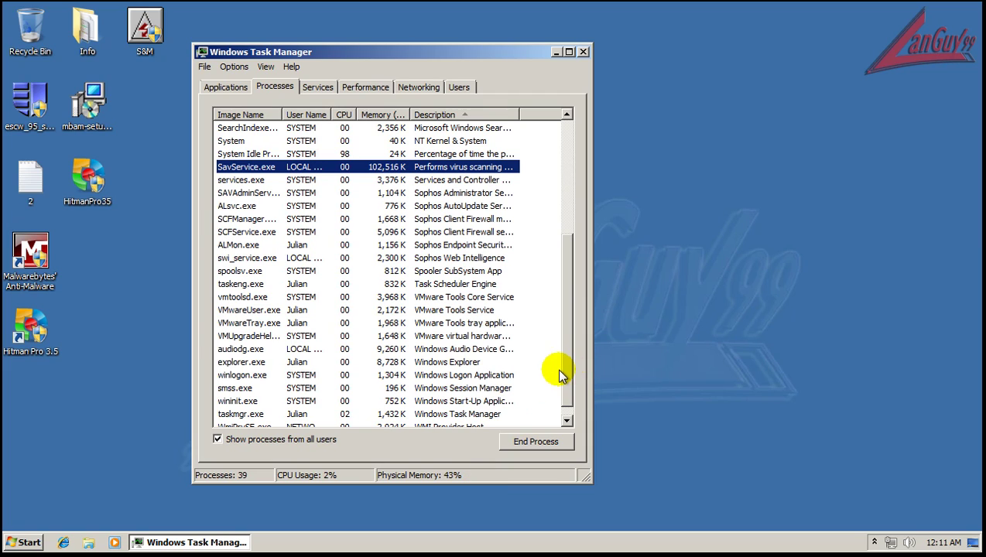
pyautogui.scroll(-1, 570, 391)
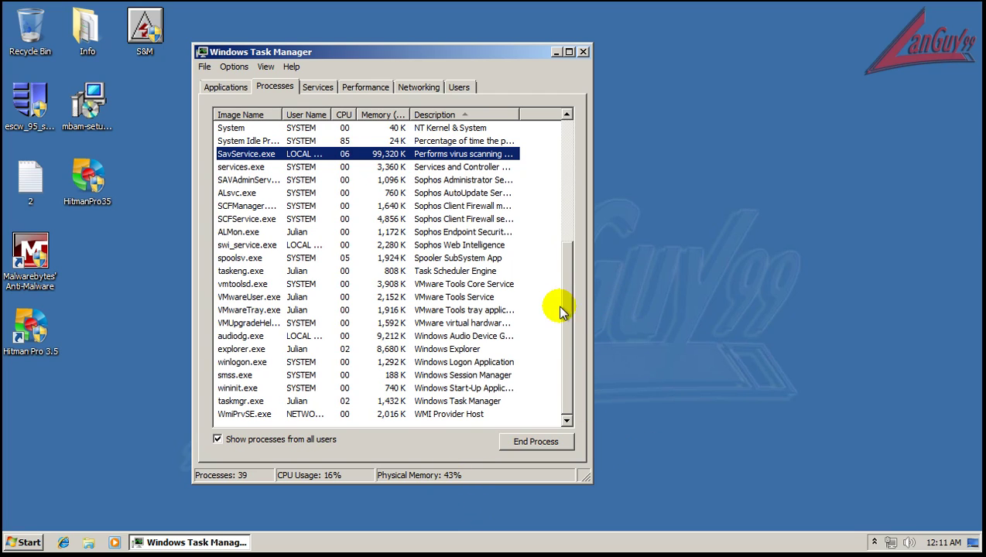
pyautogui.moveTo(564, 314); pyautogui.dragTo(584, 159)
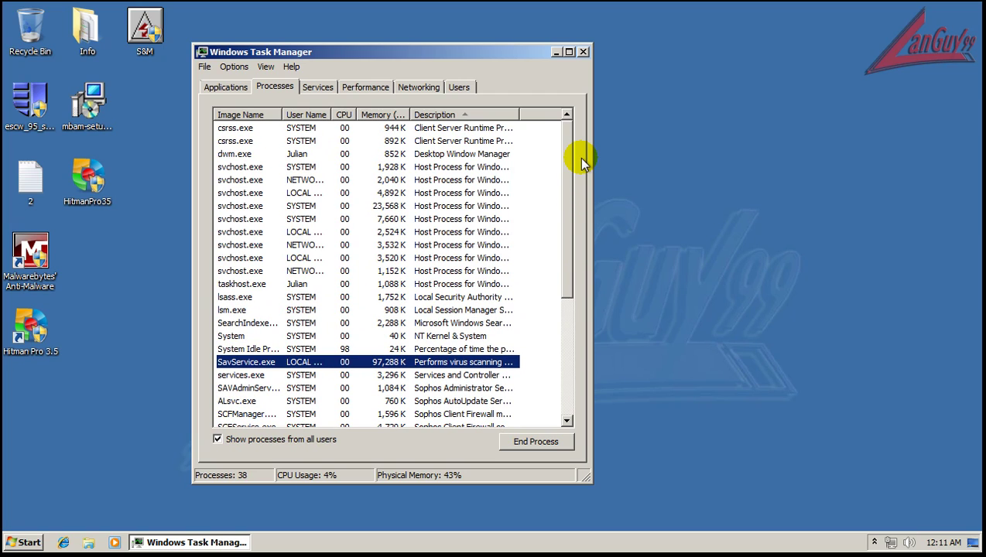
pyautogui.click(318, 85)
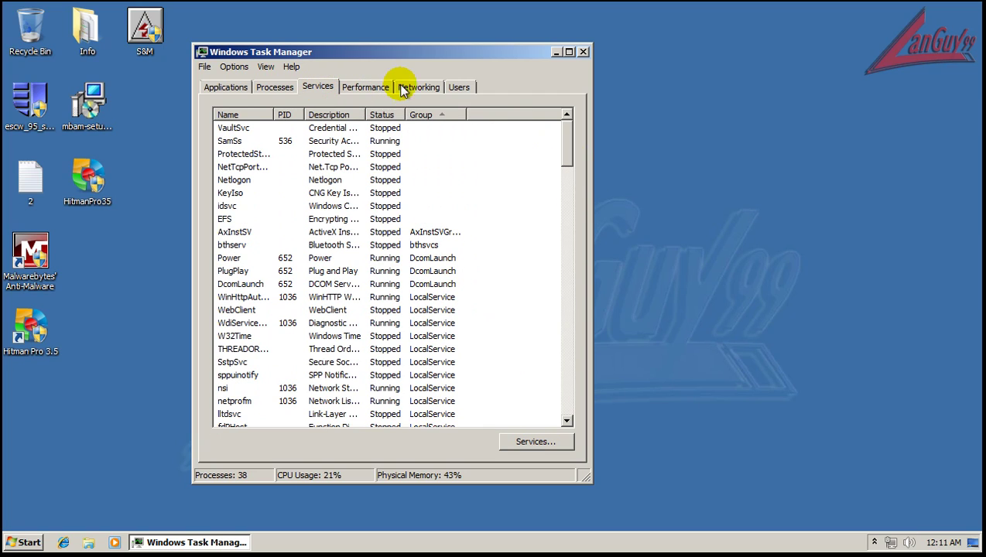
pyautogui.click(368, 88)
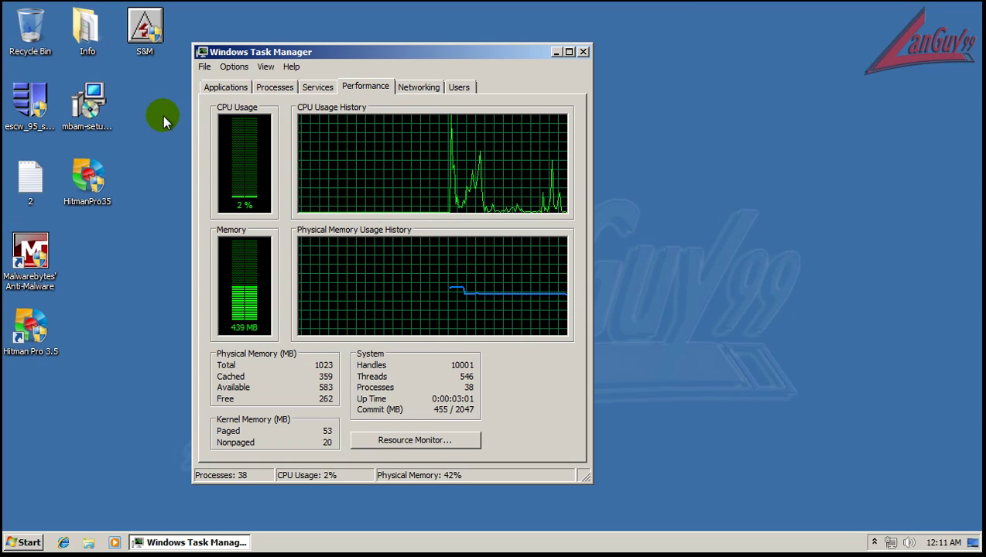
pyautogui.click(229, 87)
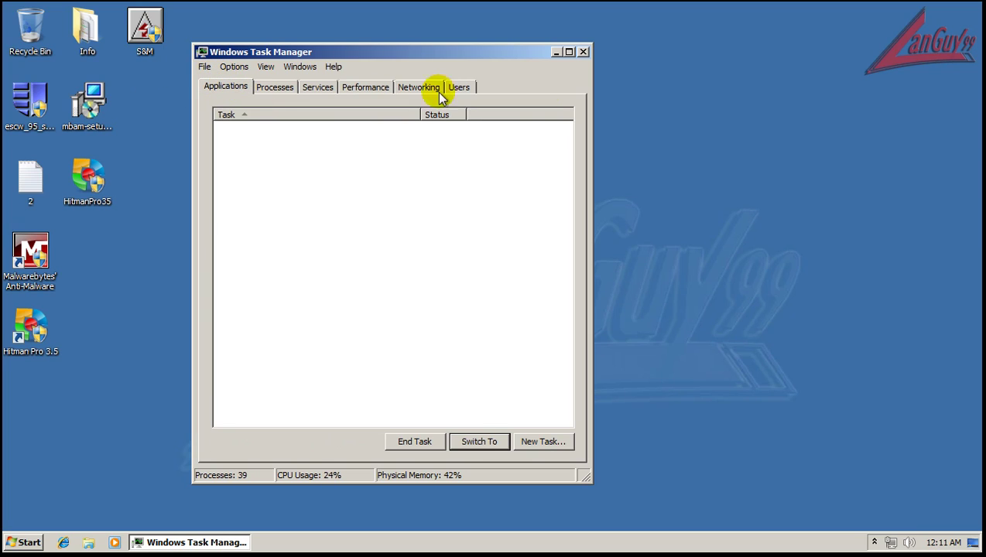
pyautogui.click(278, 93)
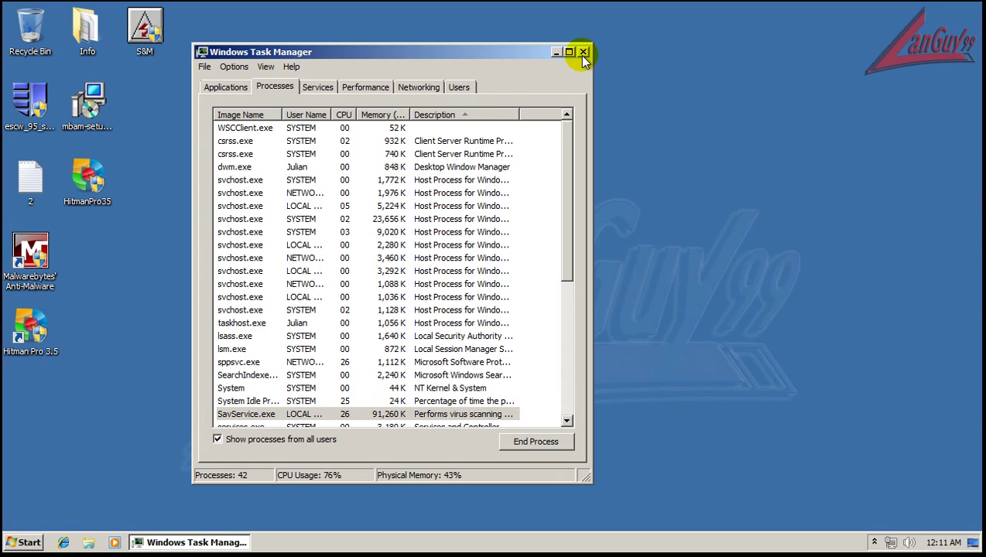
pyautogui.click(583, 52)
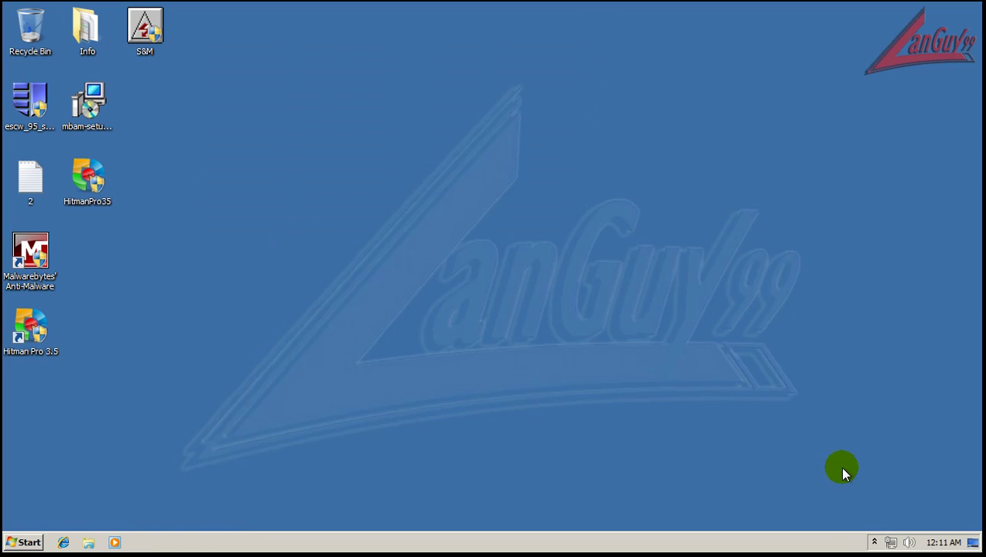
# Step: Check the hidden notification area icons and the current date
pyautogui.click(874, 542)
pyautogui.click(749, 504)
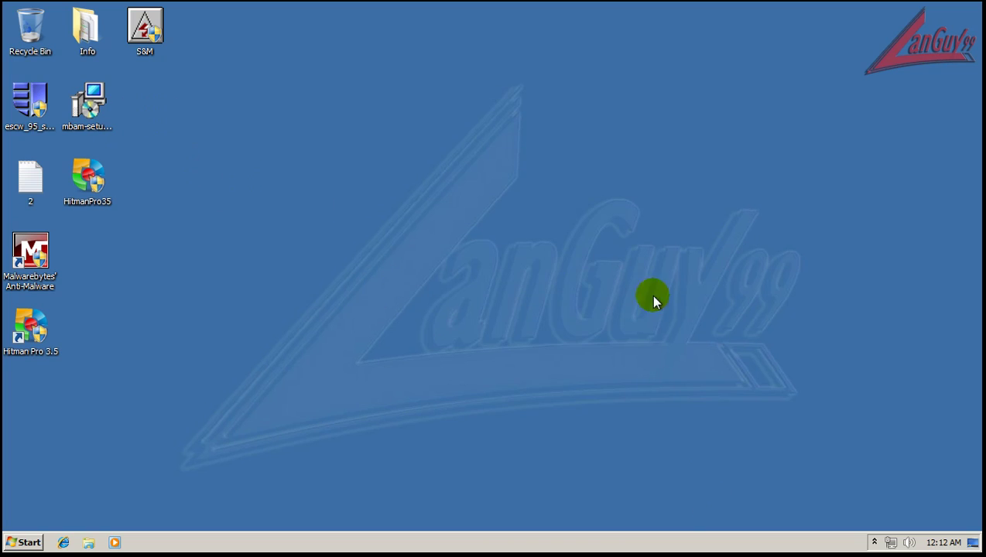
pyautogui.moveTo(944, 543)
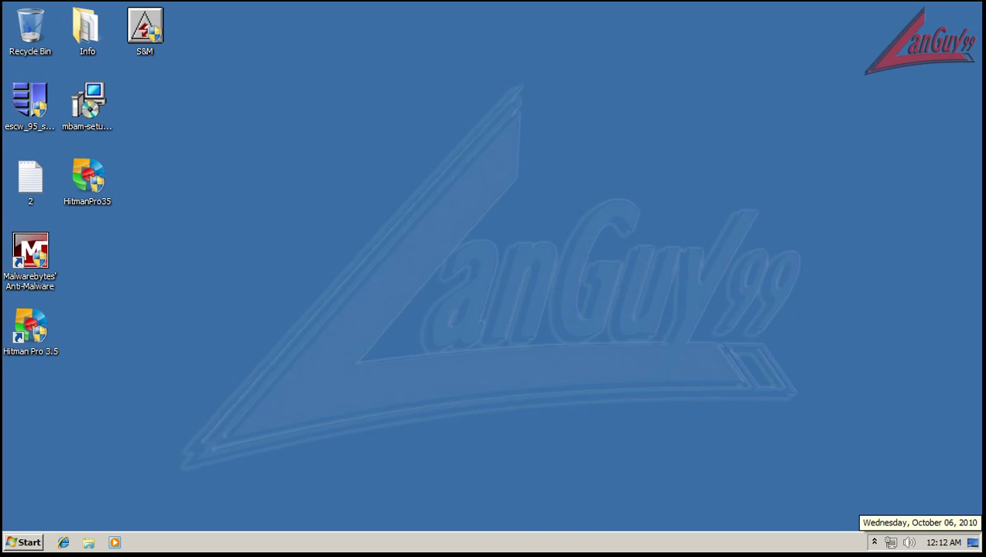